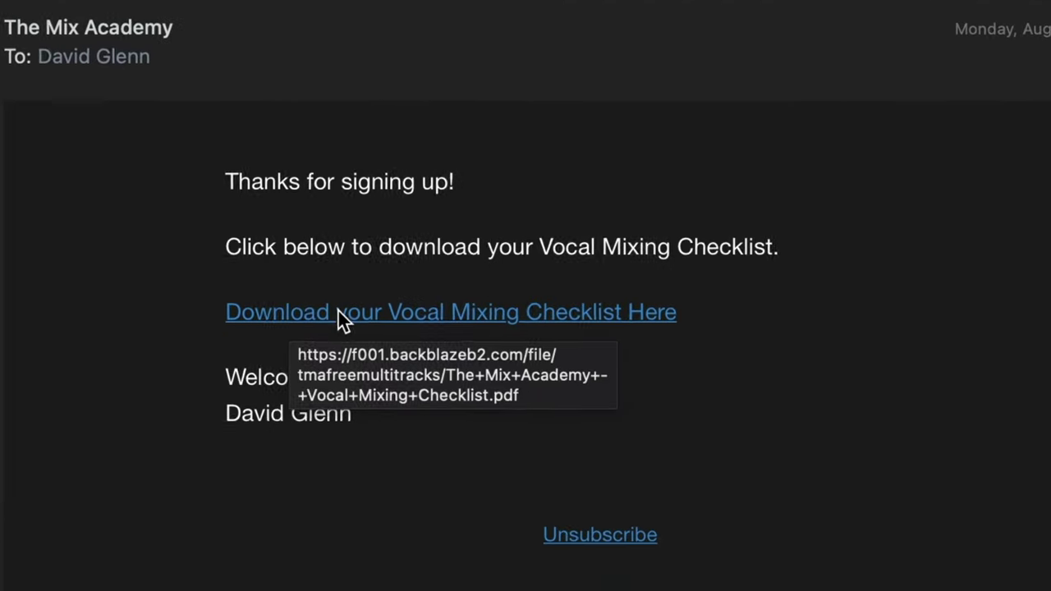
Open the Vocal Mixing Checklist PDF in Chrome and scroll through its first page
left_click(339, 311)
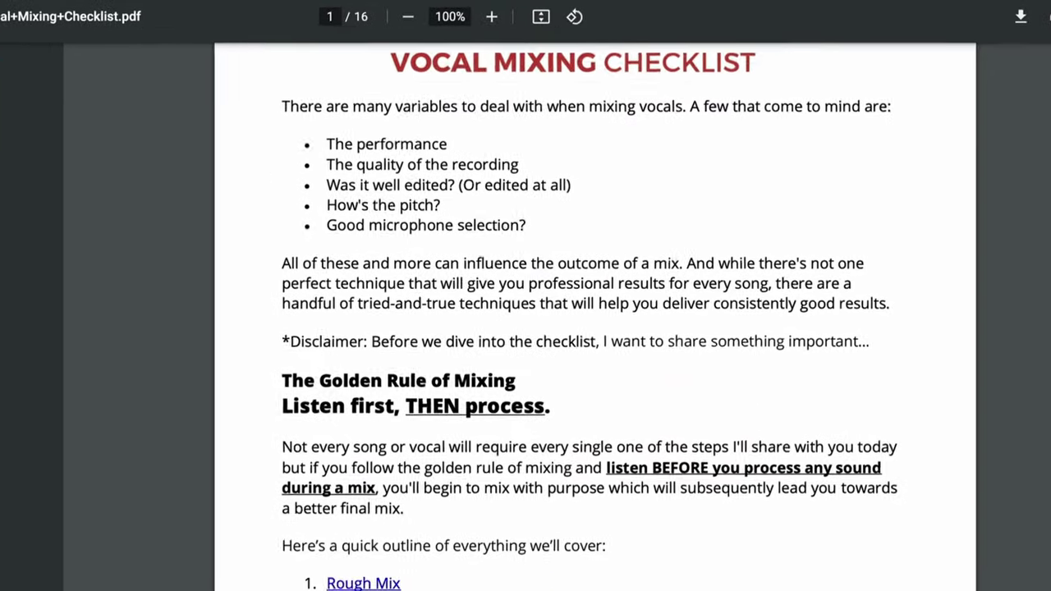
scroll(595, 329, "down", 10)
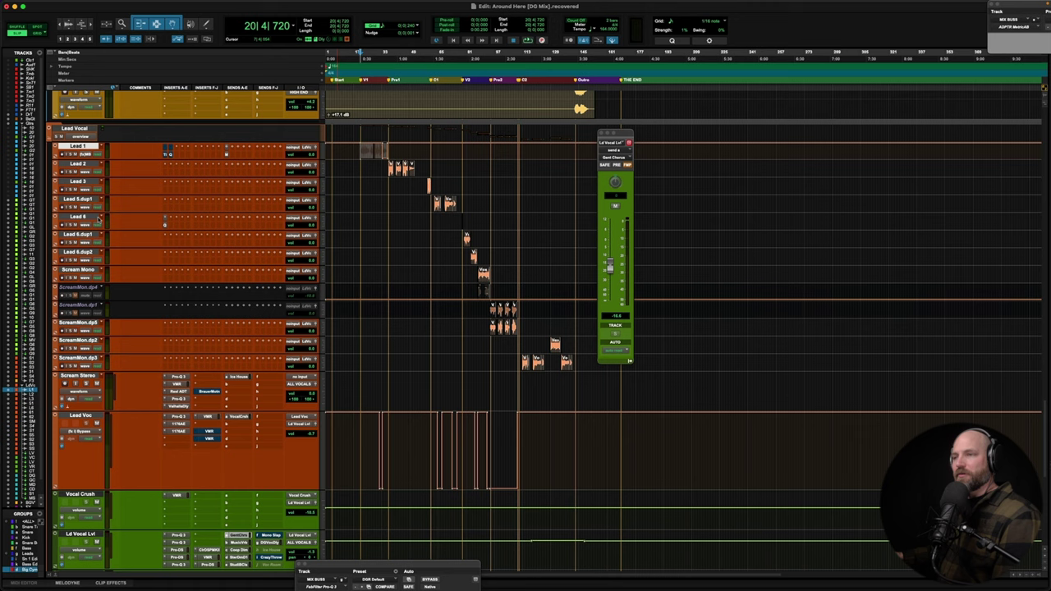
Find the Lead Voc track and open its VocalCrsh send (send a) fader window
scroll(114, 260, "down", 1)
scroll(119, 261, "down", 8)
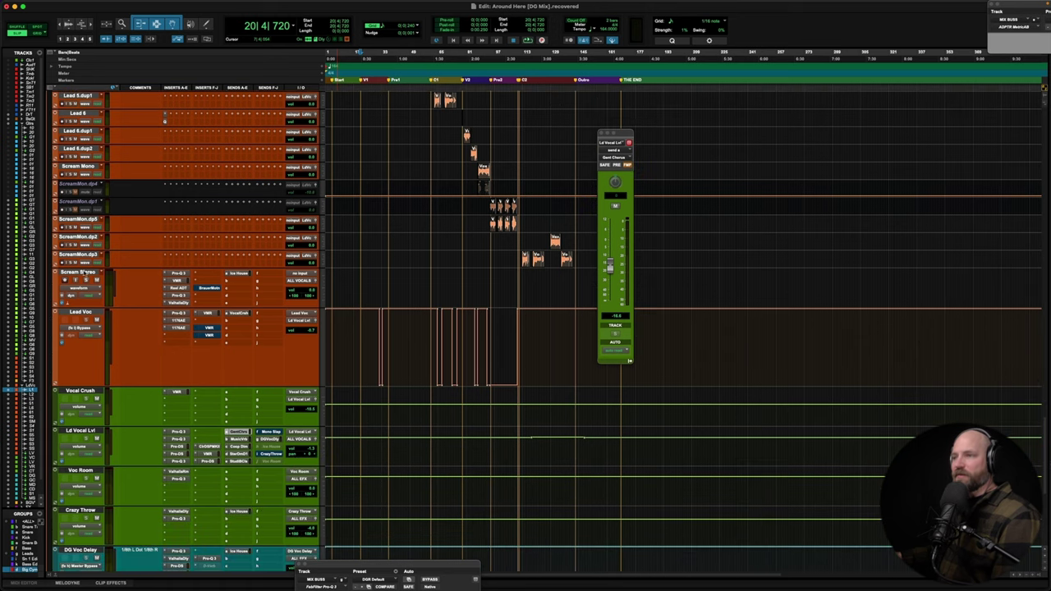
scroll(151, 278, "up", 18)
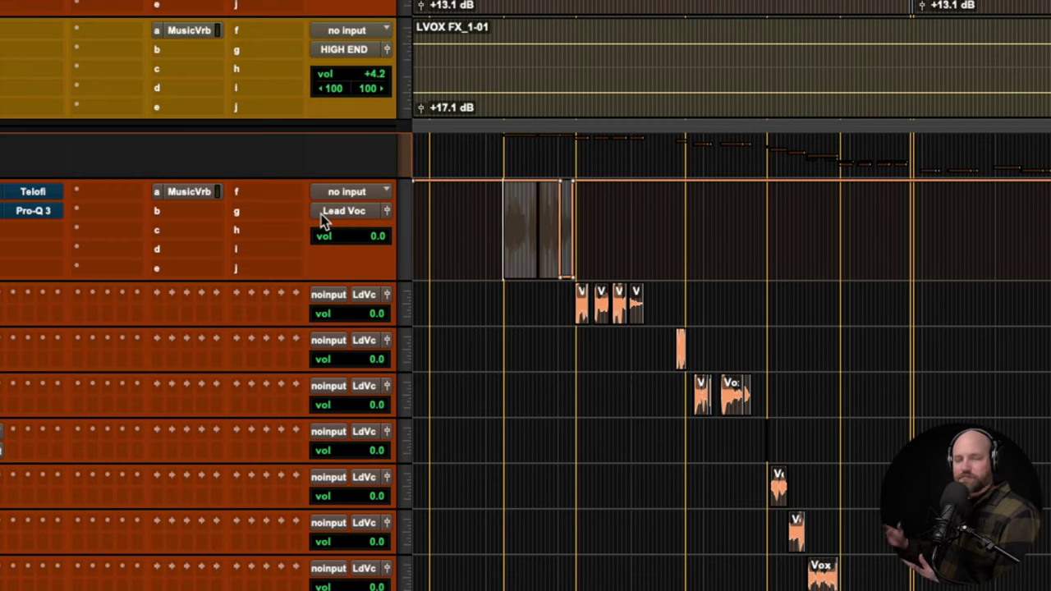
scroll(217, 262, "down", 20)
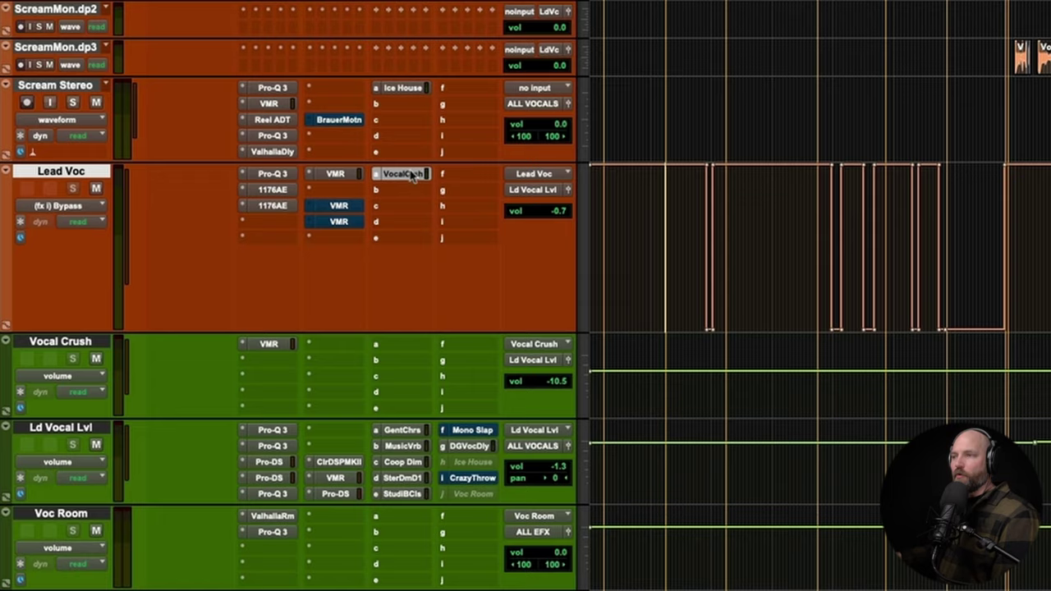
left_click(376, 179)
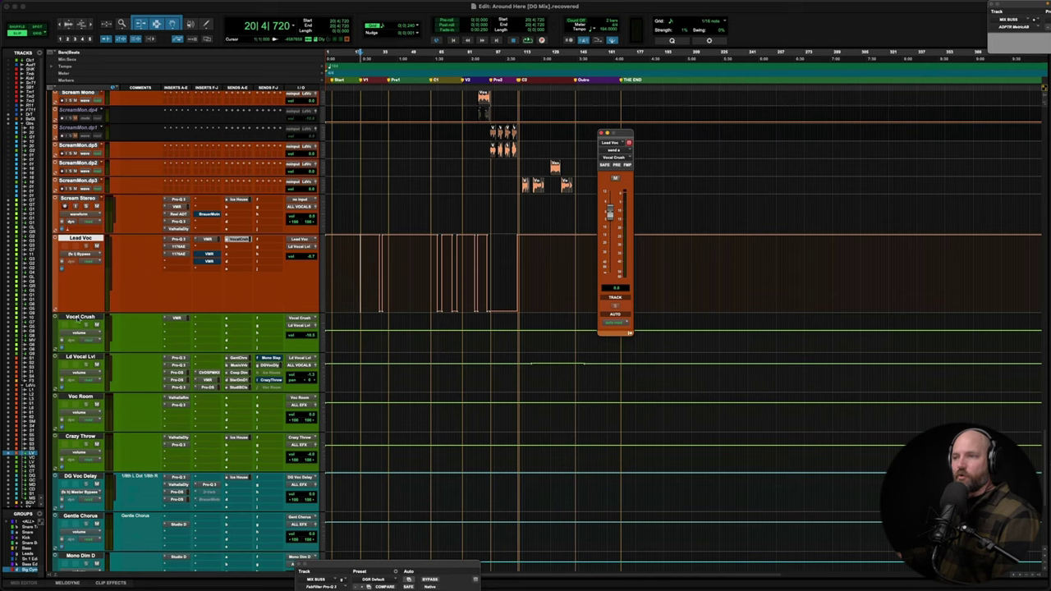
left_click(78, 319)
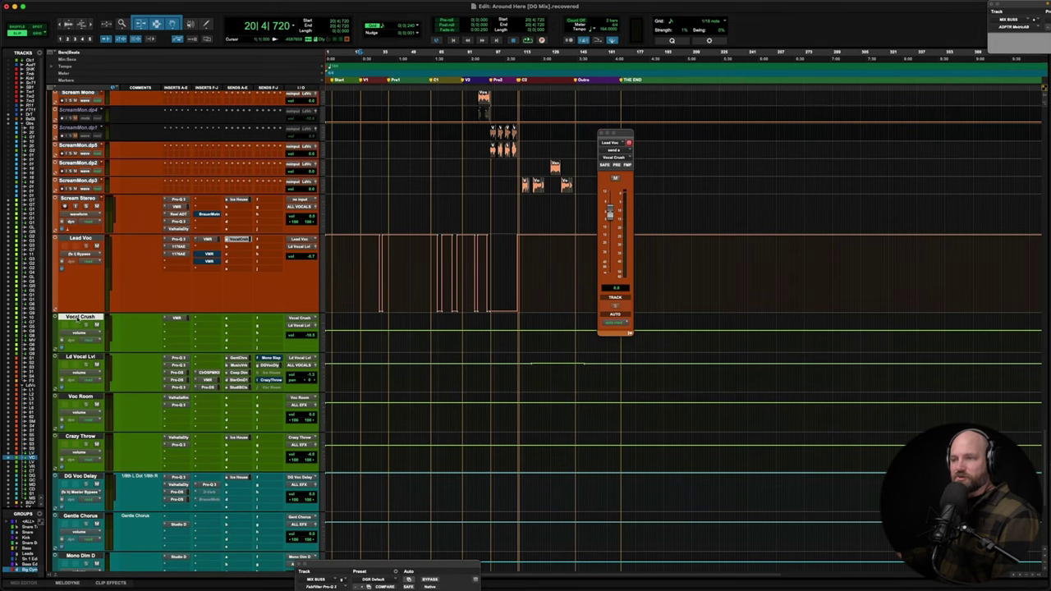
left_click(177, 319)
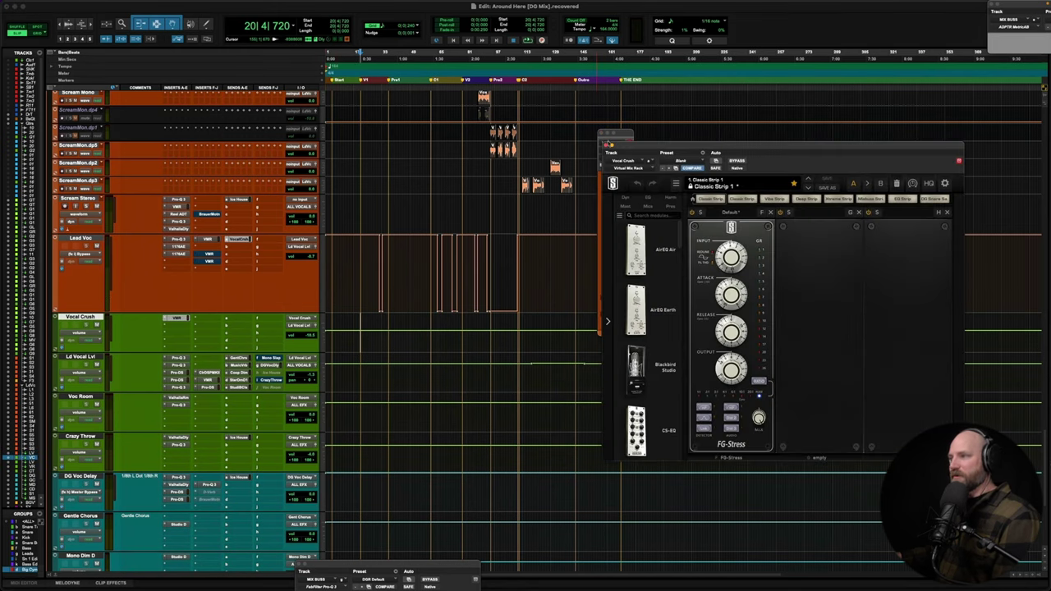
left_click_drag(631, 148, 343, 95)
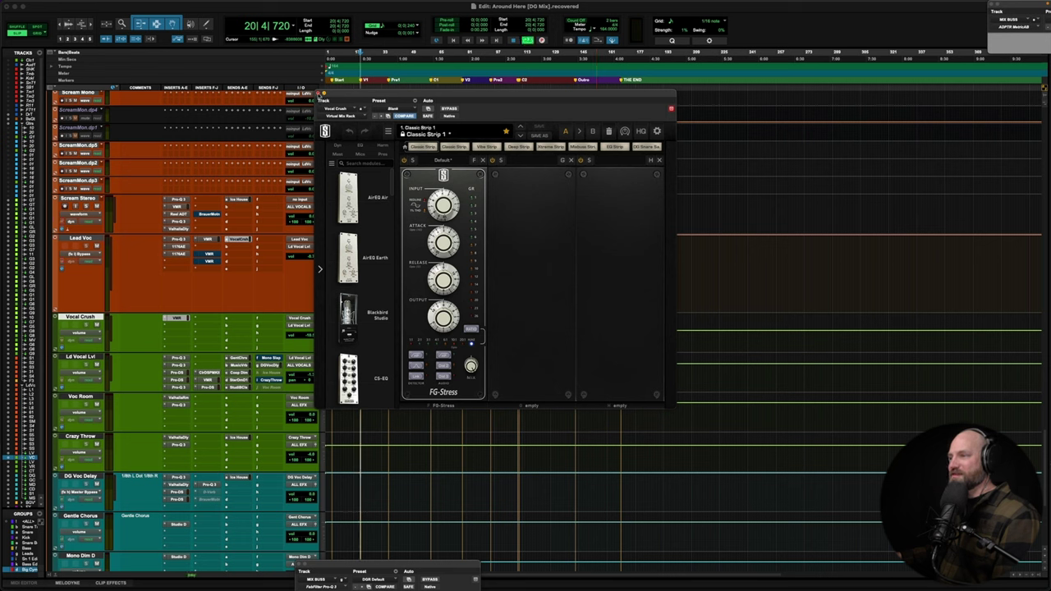
key("space")
key("space")
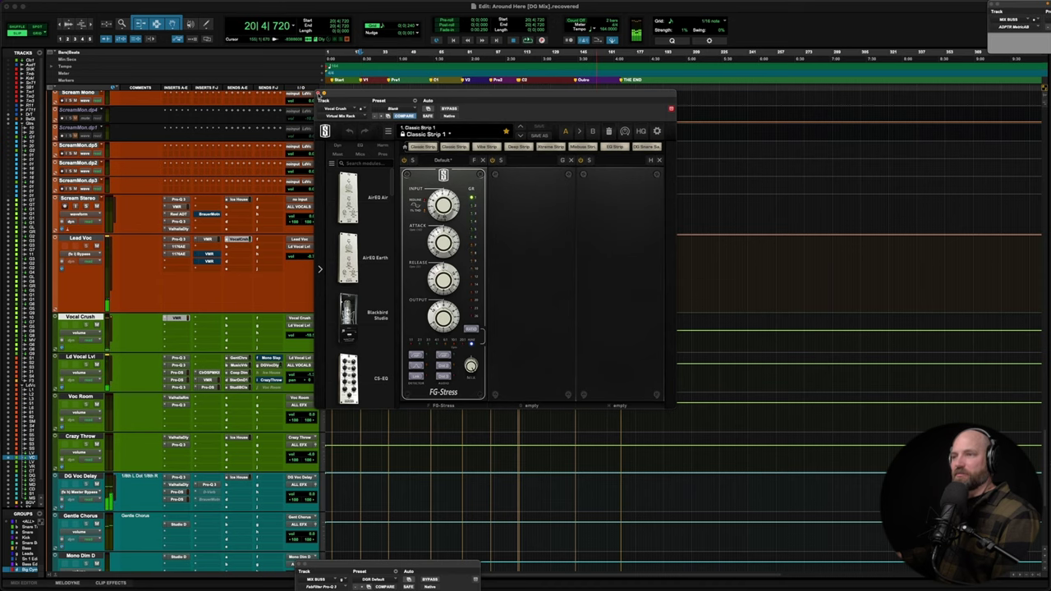
left_click(319, 94)
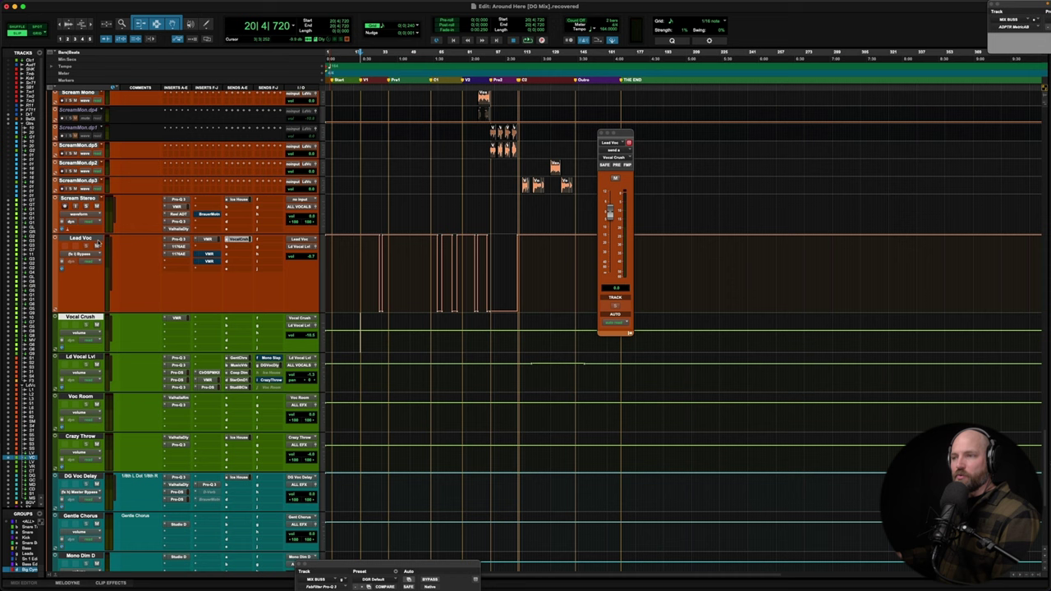
Move the Ld Vocal Lvl Pro-DS de-esser band up to 6.2–16.84 kHz, then close the plugin
left_click(82, 357)
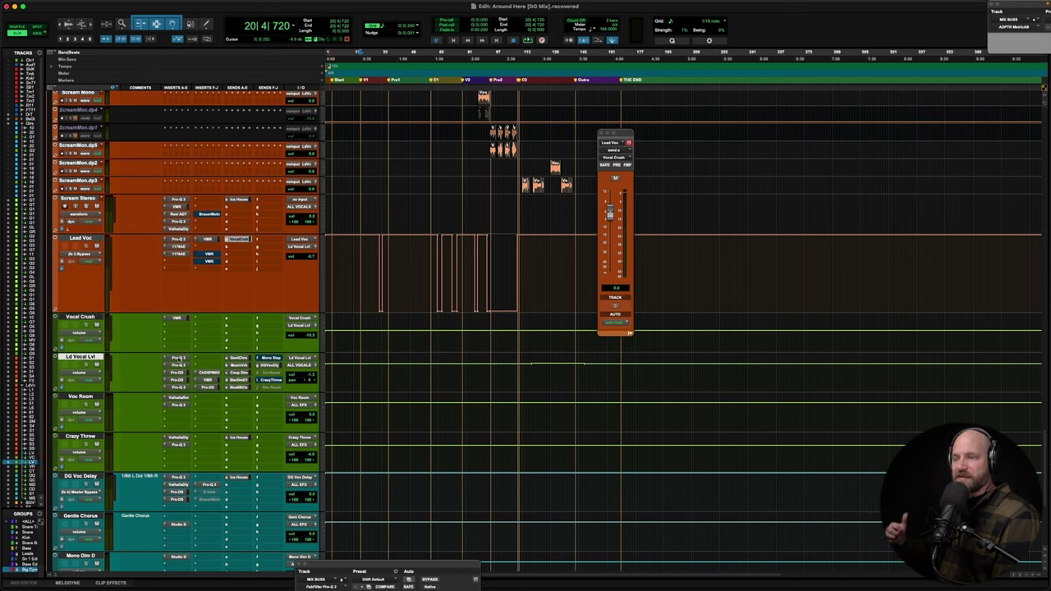
left_click(178, 372)
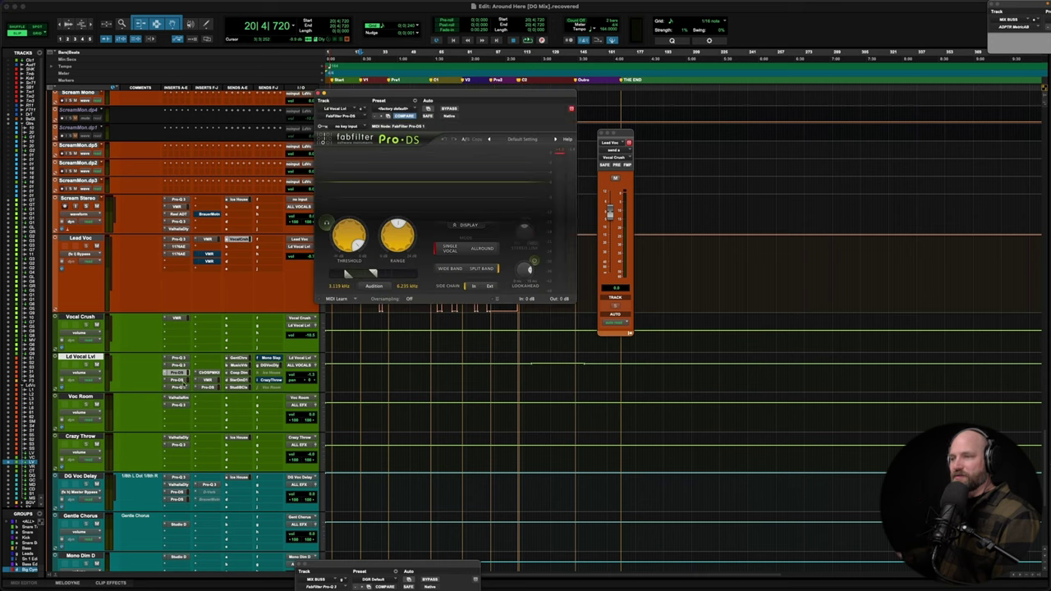
left_click_drag(374, 275, 408, 278)
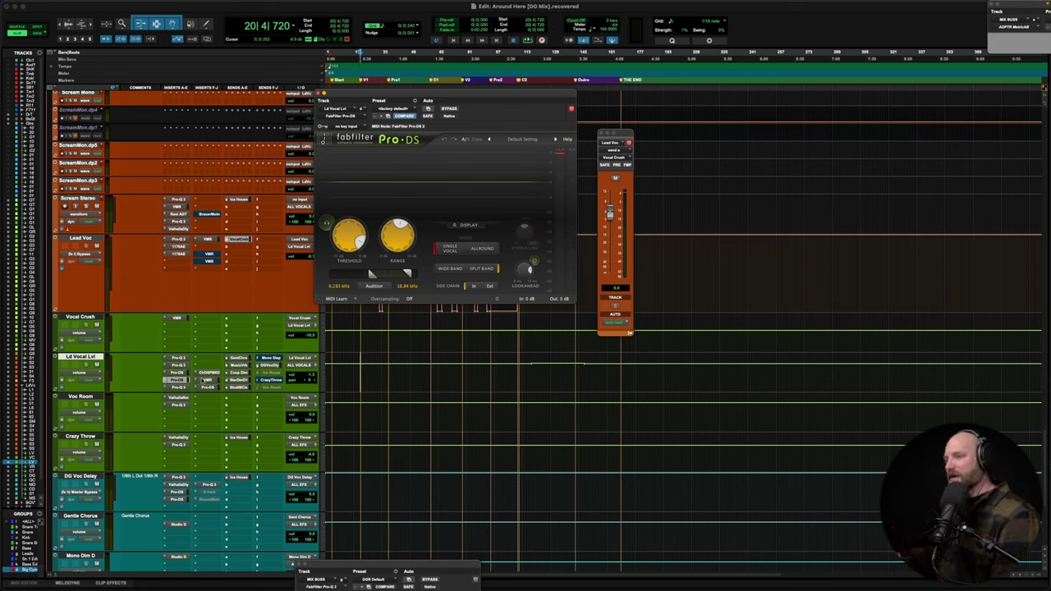
left_click(178, 380)
left_click(178, 380)
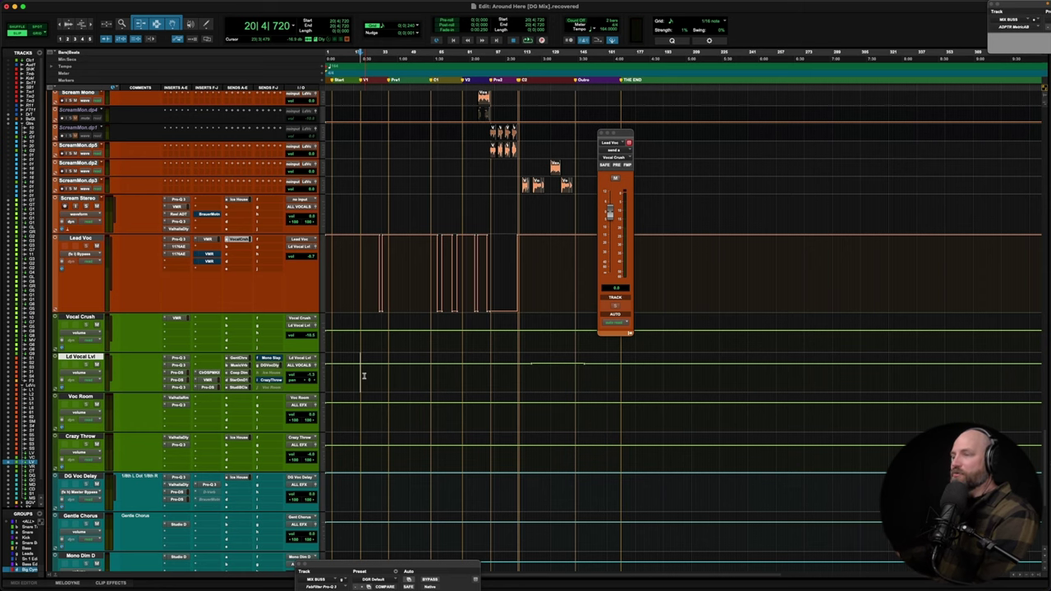
Zoom in on Lead Voc near bar 29 and open its VMR rack with the London saturation module
scroll(364, 377, "up", 8)
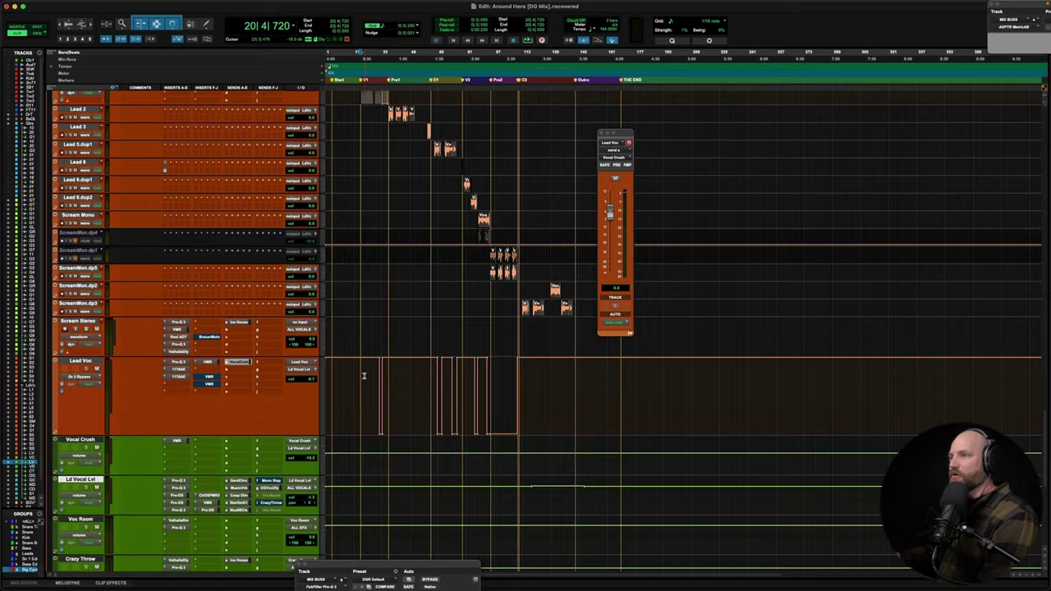
scroll(363, 376, "down", 2)
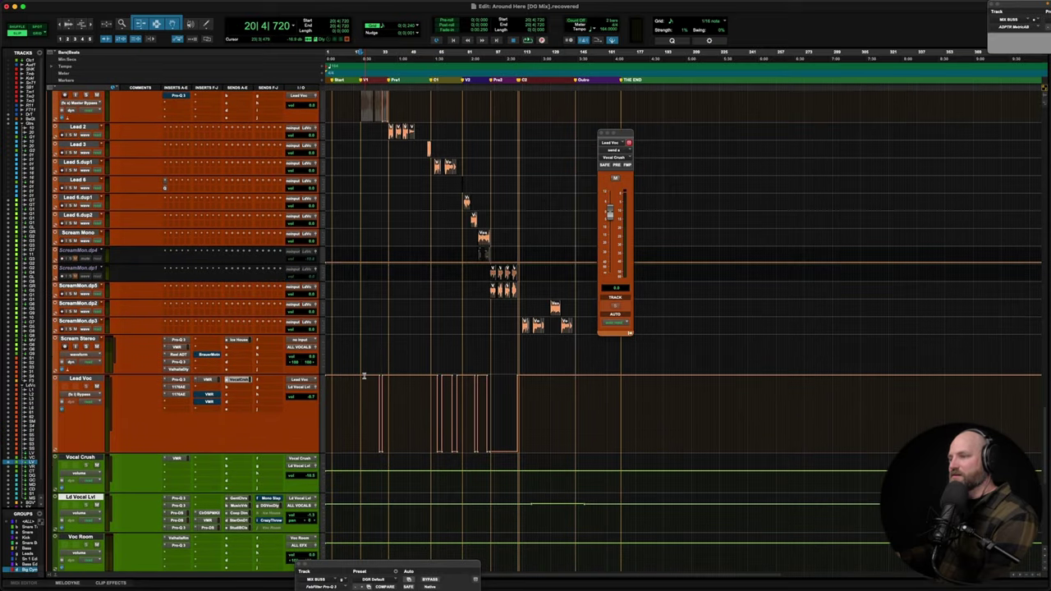
scroll(362, 400, "down", 2)
left_click(366, 361)
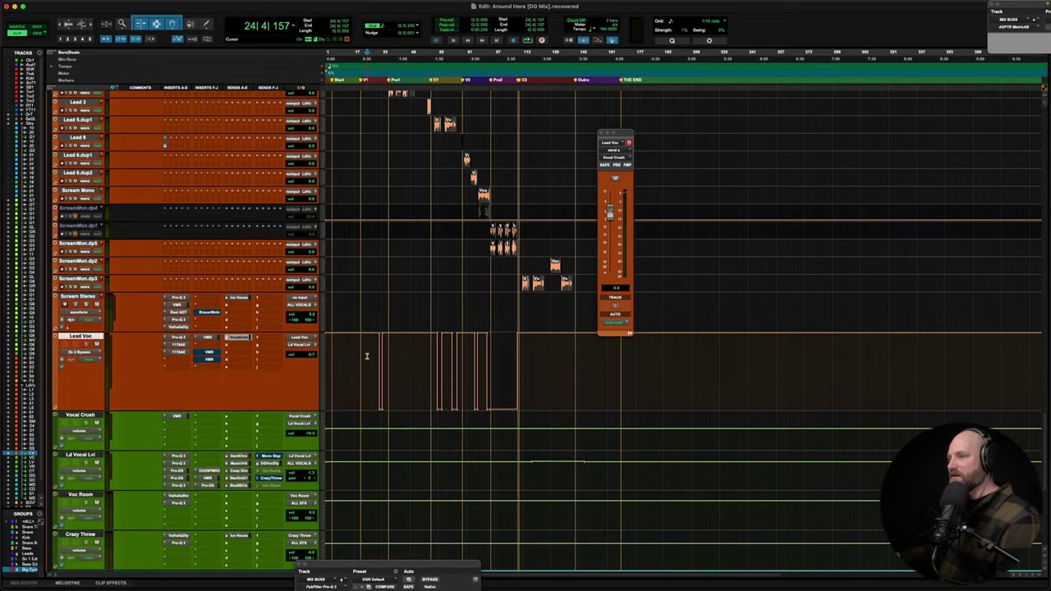
key("super+bracketright")
key("super+bracketright")
left_click_drag(379, 357, 417, 356)
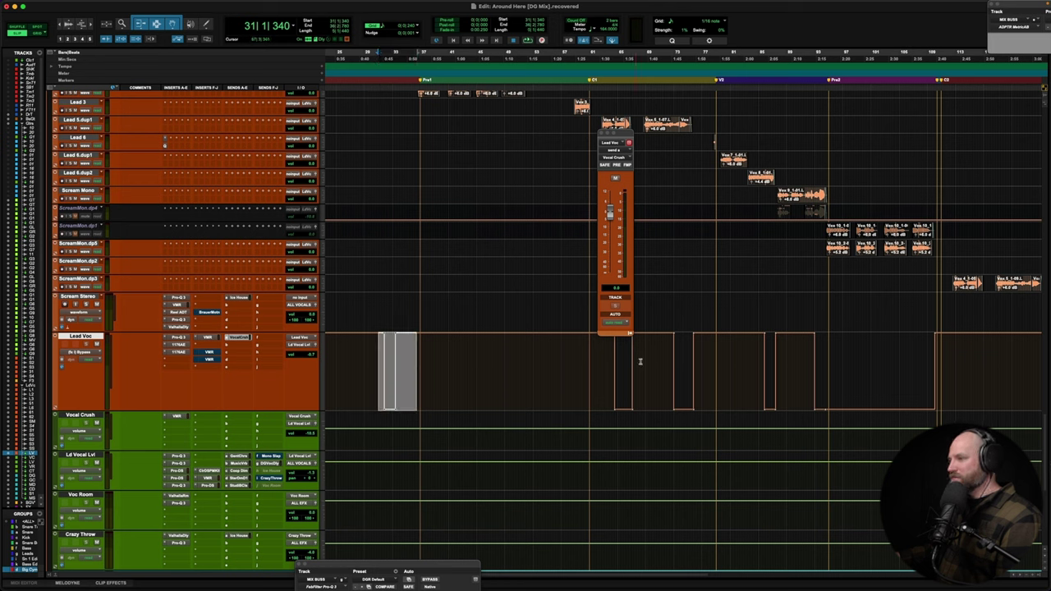
left_click_drag(603, 361, 962, 362)
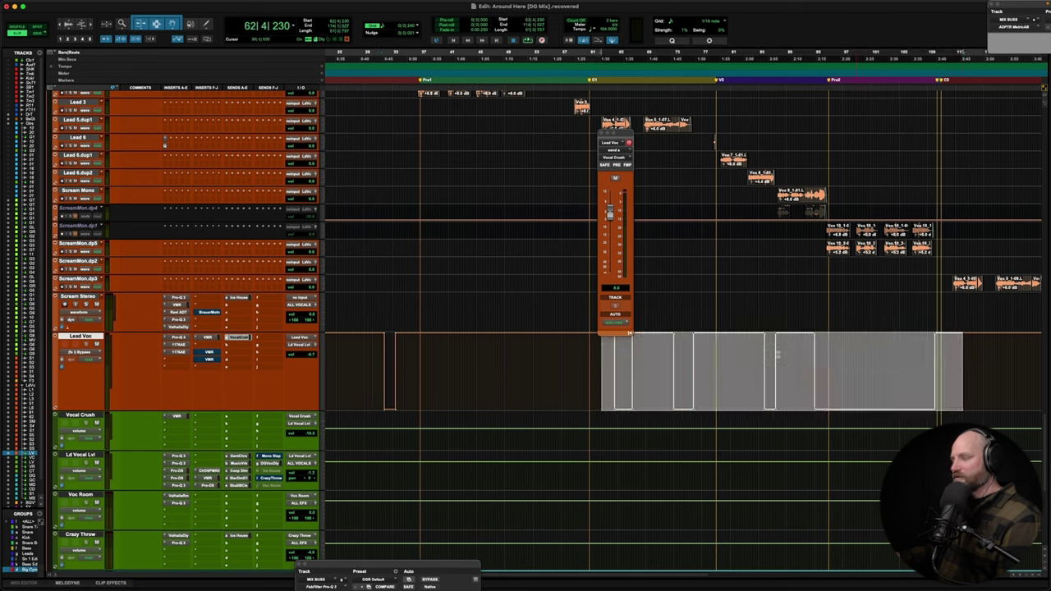
left_click(370, 359)
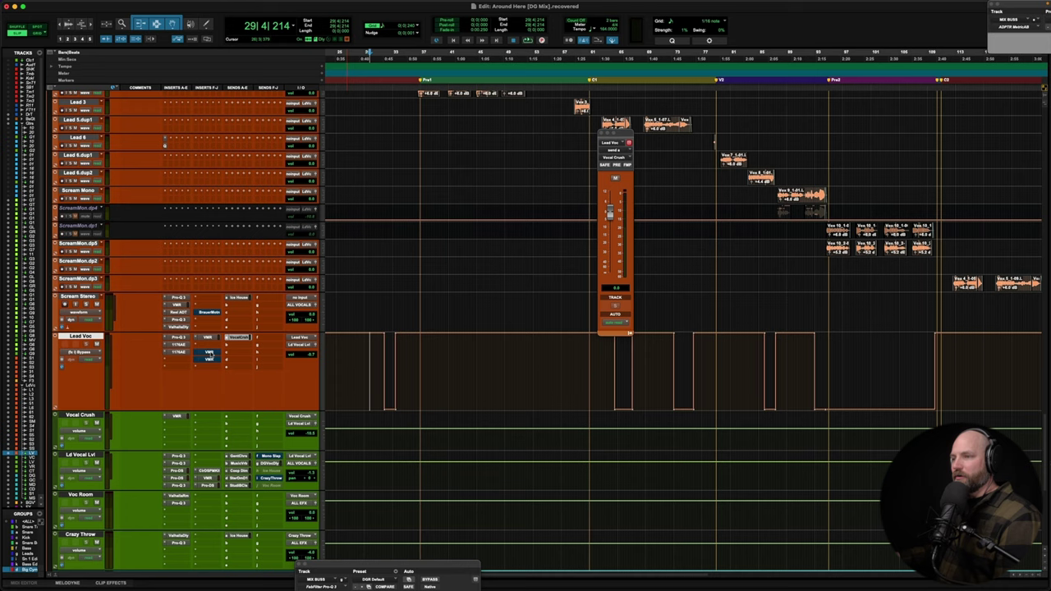
left_click(211, 354)
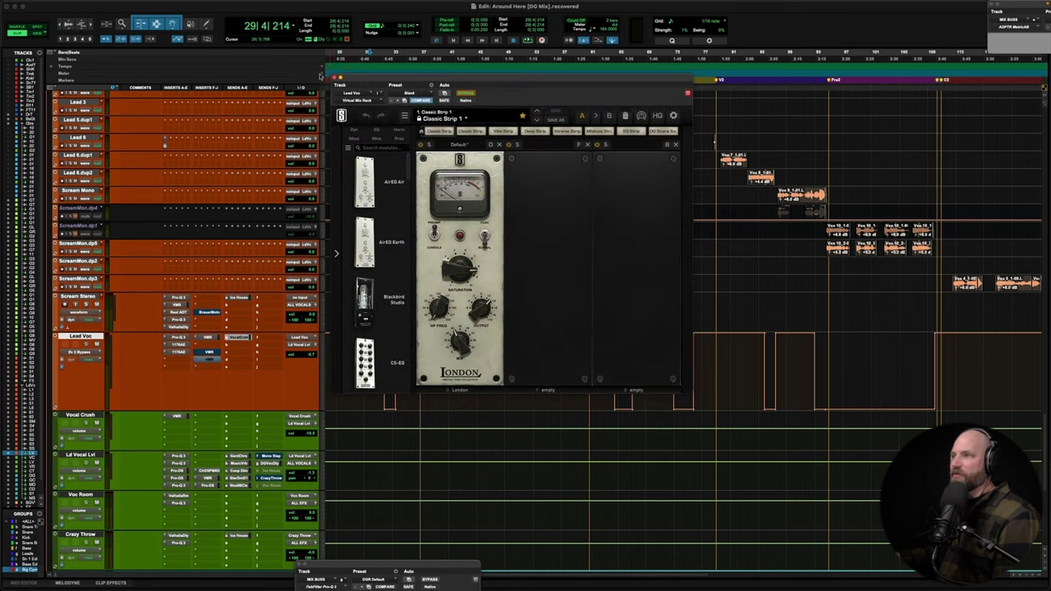
Close the Lead Voc rack, then open and close the Ld Vocal Lvl Virtual Mix Rack
left_click(337, 79)
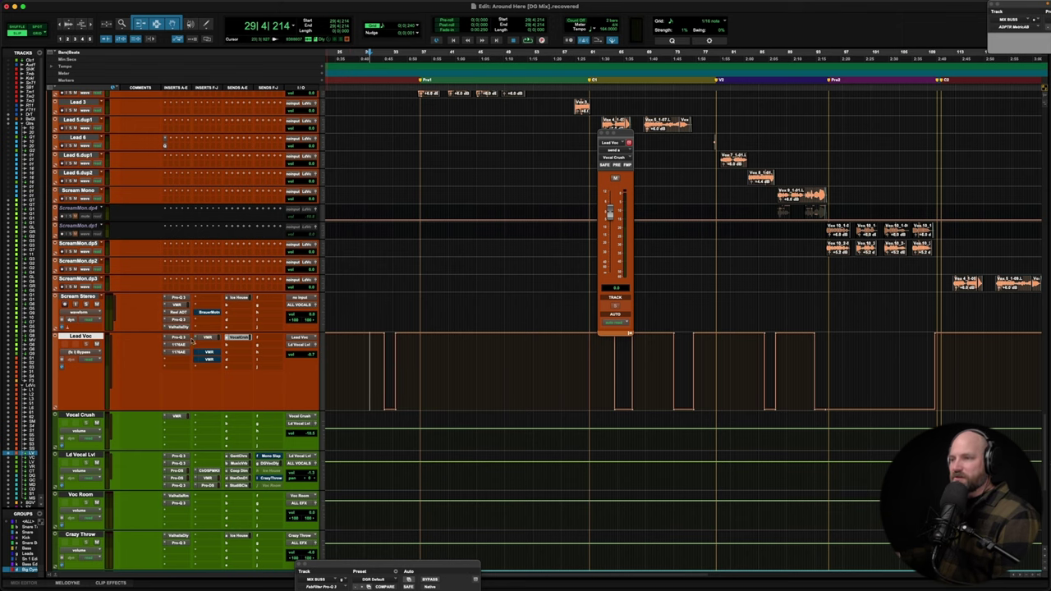
scroll(176, 424, "down", 1)
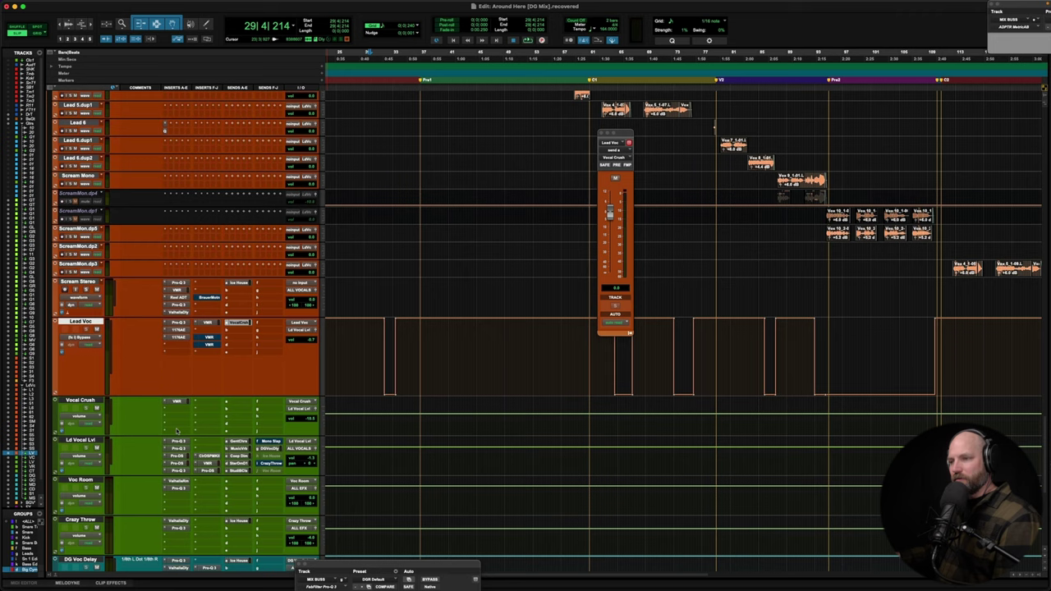
left_click(205, 464)
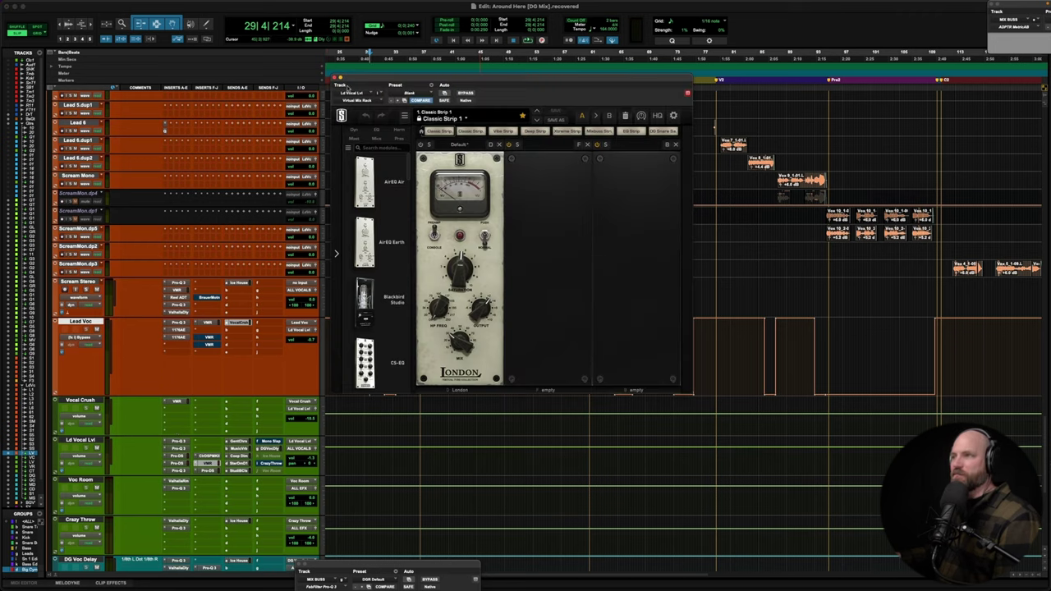
left_click(341, 78)
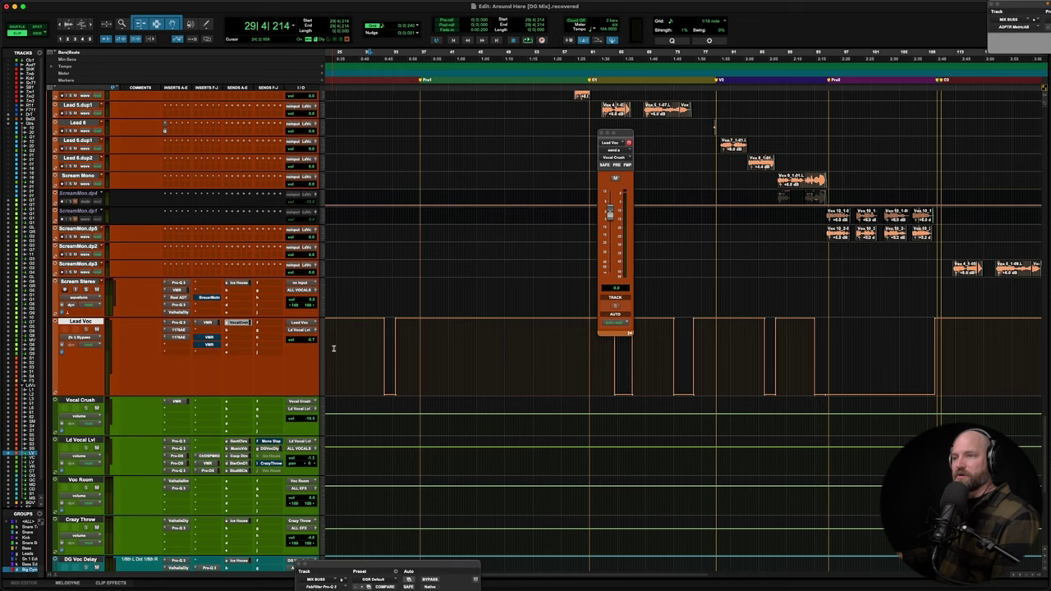
scroll(164, 132, "up", 10)
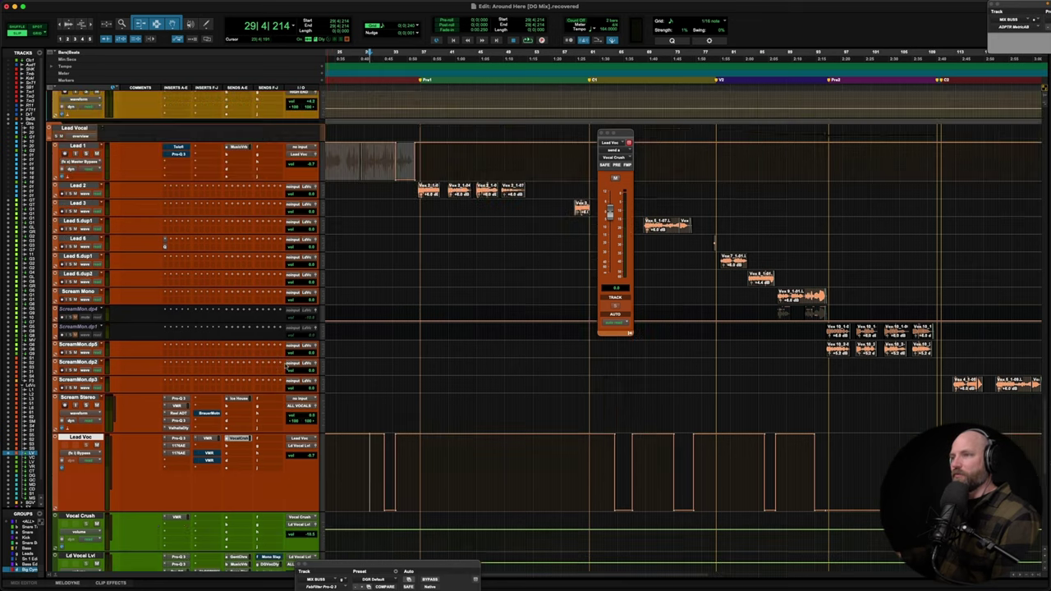
scroll(110, 405, "down", 5)
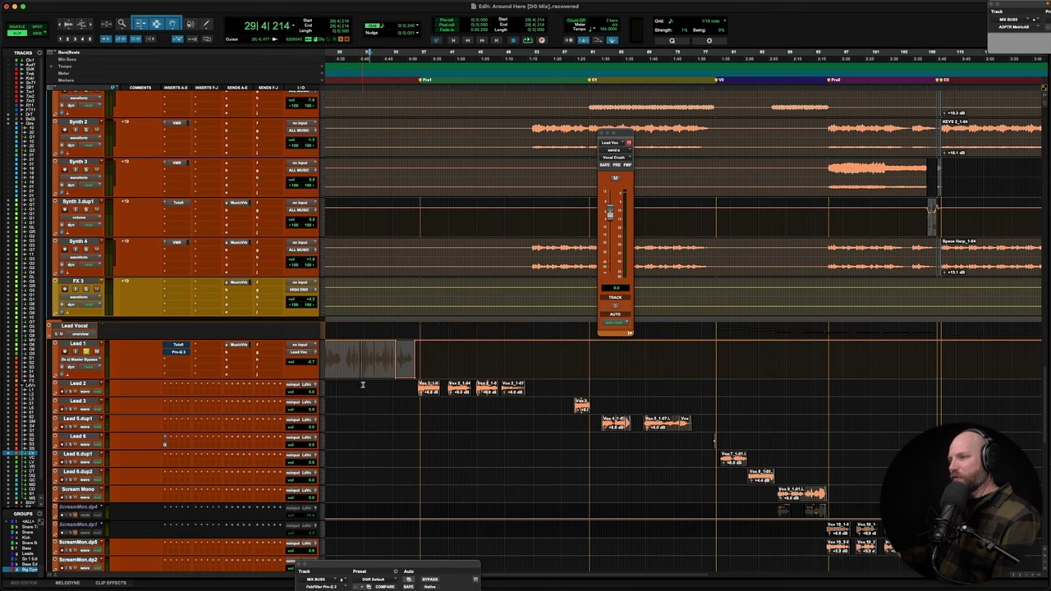
key("space")
scroll(362, 384, "down", 9)
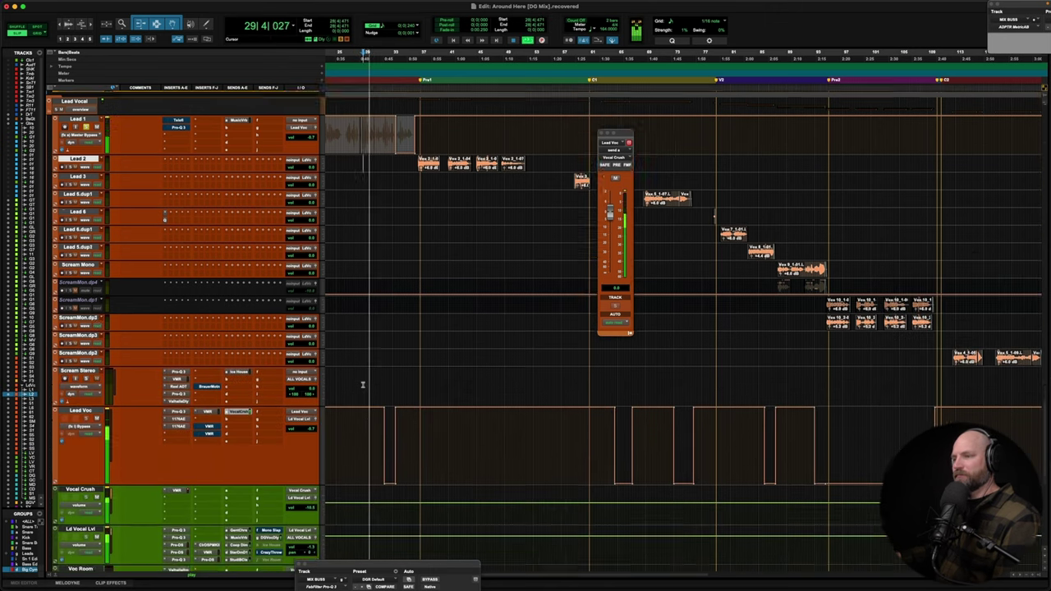
scroll(362, 384, "down", 4)
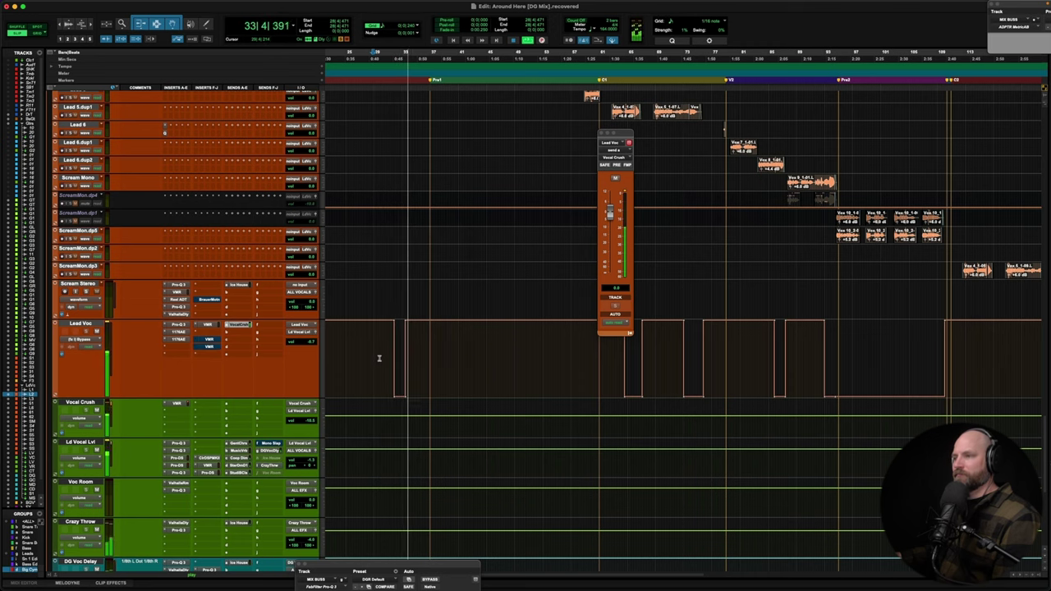
scroll(379, 358, "down", 1)
key("space")
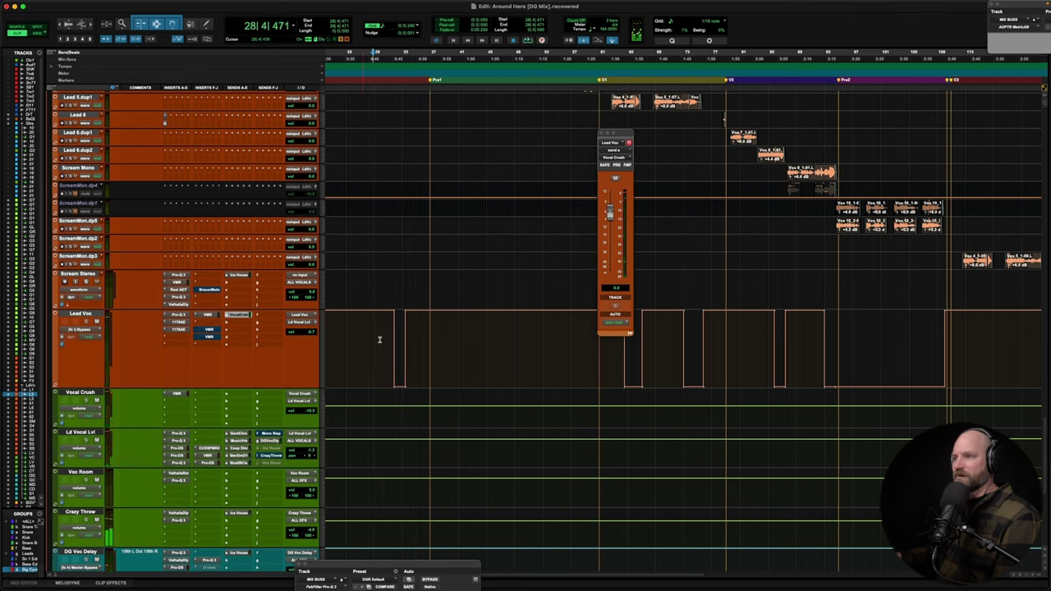
left_click(390, 339)
key("space")
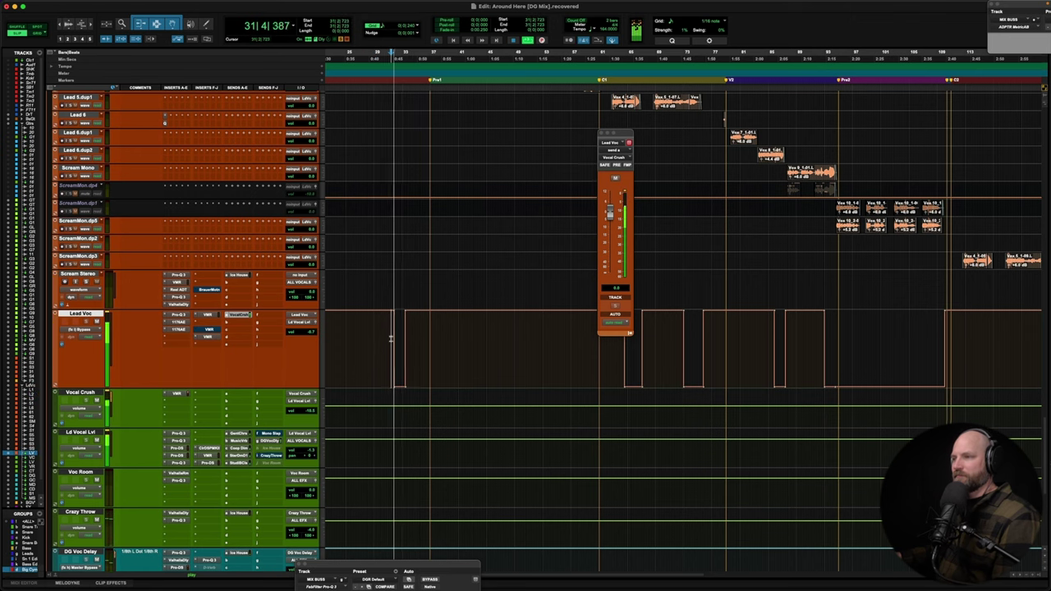
key("space")
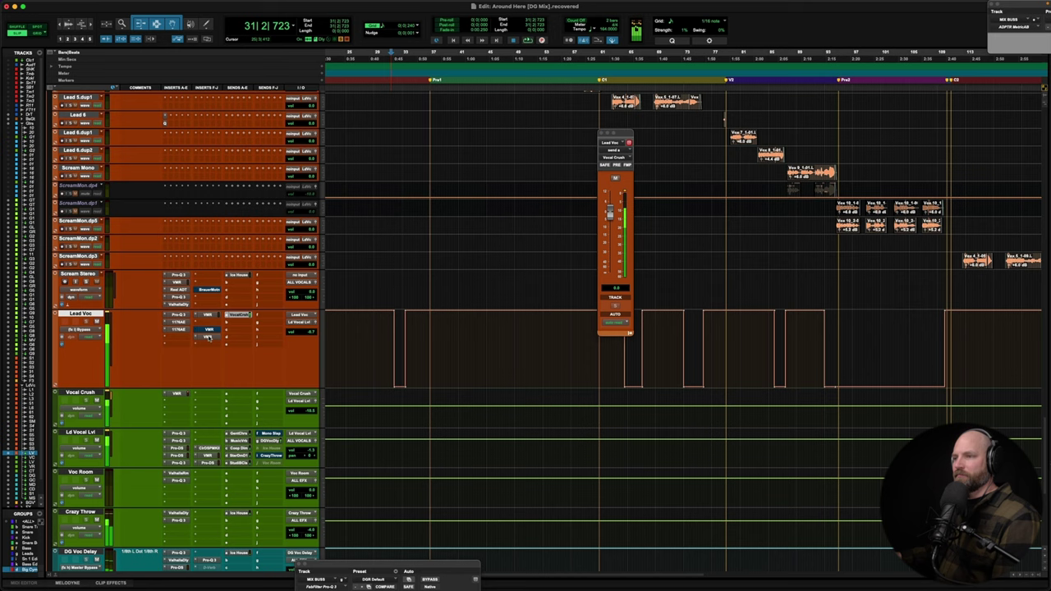
left_click(209, 331)
left_click(209, 337)
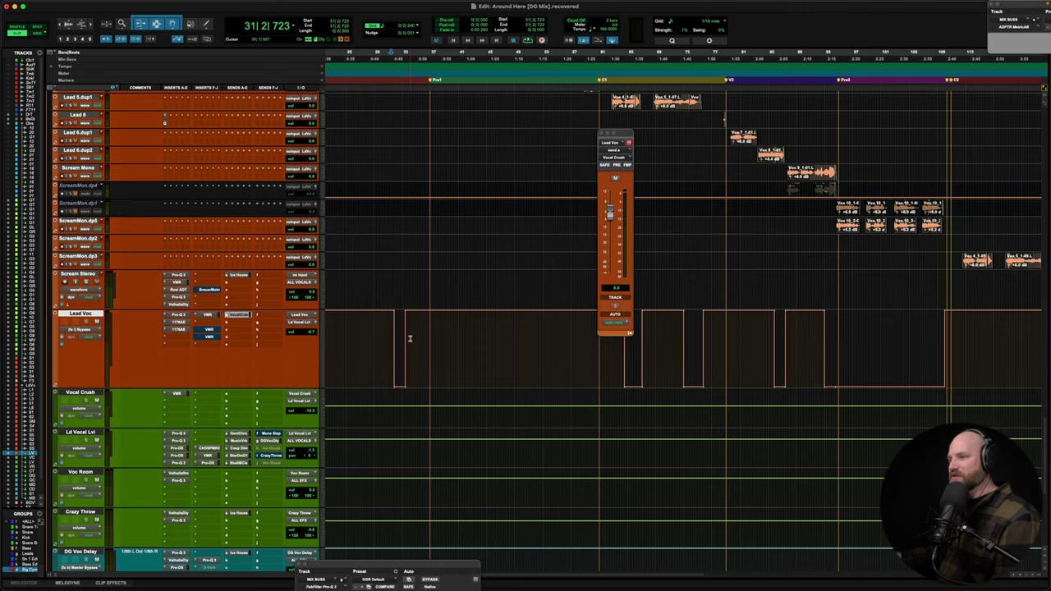
scroll(411, 336, "right", 5)
left_click(465, 336)
key("space")
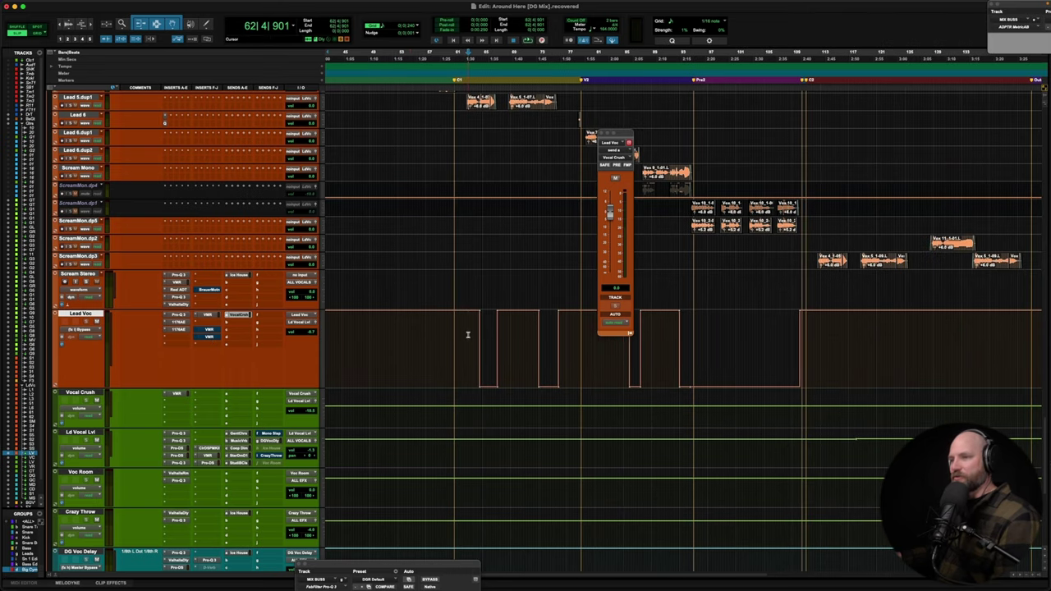
scroll(429, 411, "up", 5)
scroll(430, 411, "down", 8)
scroll(431, 398, "down", 3)
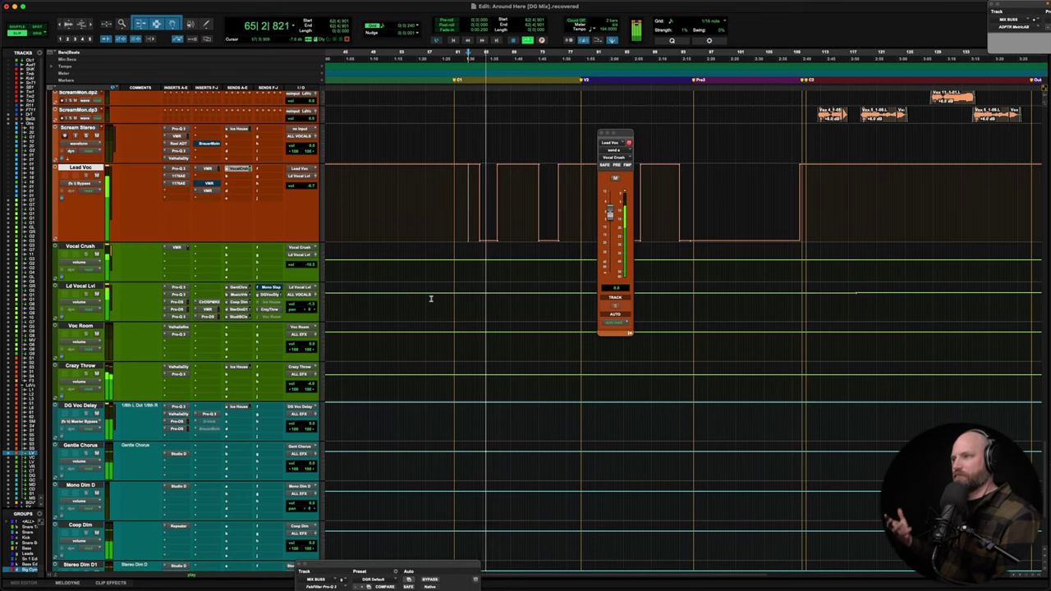
key("space")
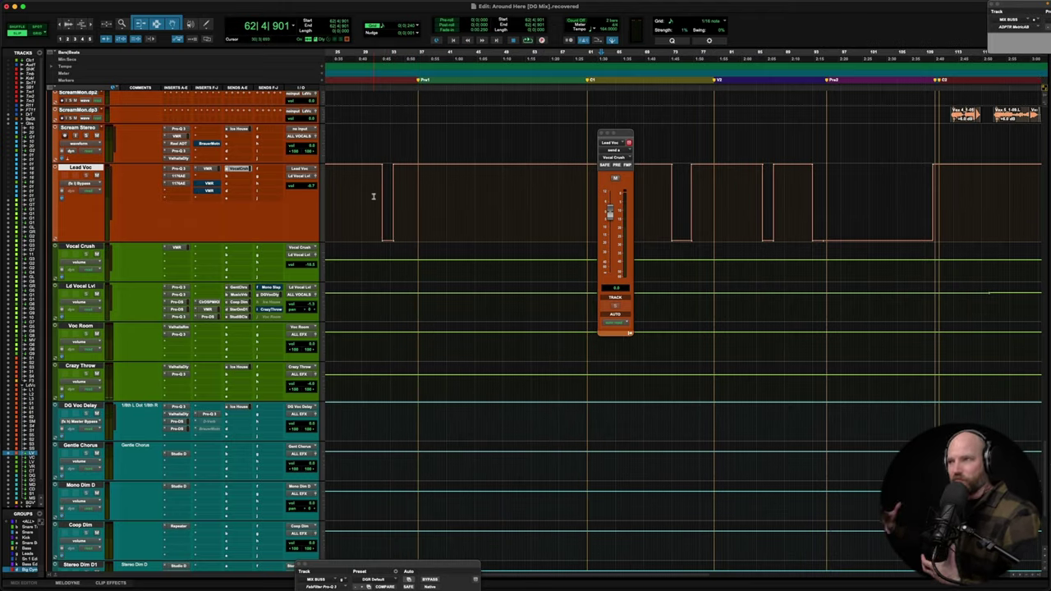
left_click(376, 195)
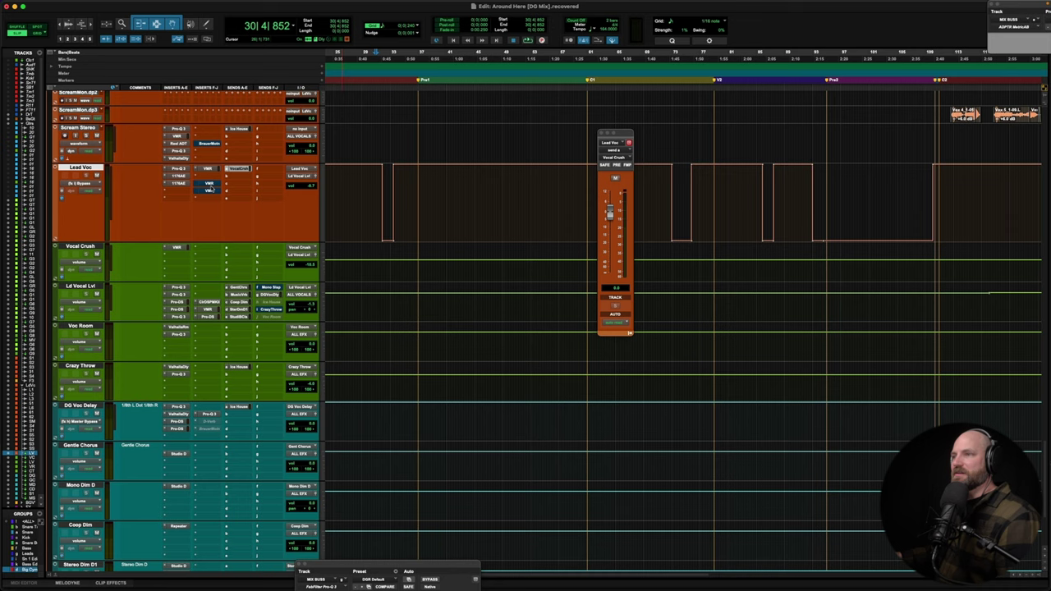
left_click(210, 190)
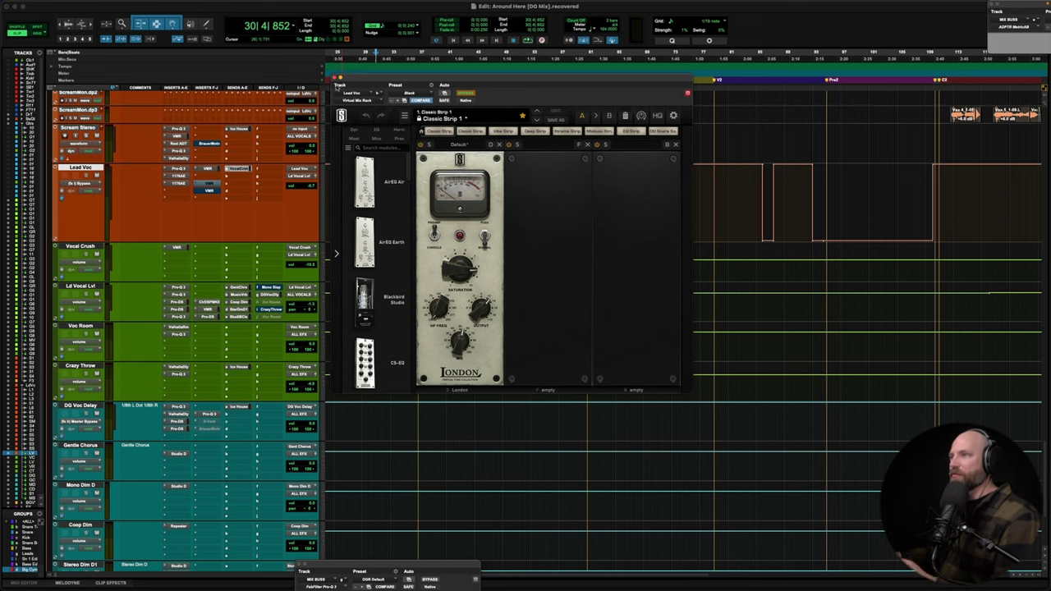
left_click(335, 78)
Select Lead 1 near bar 31 and briefly open its TelFi plug-in
scroll(277, 223, "up", 3)
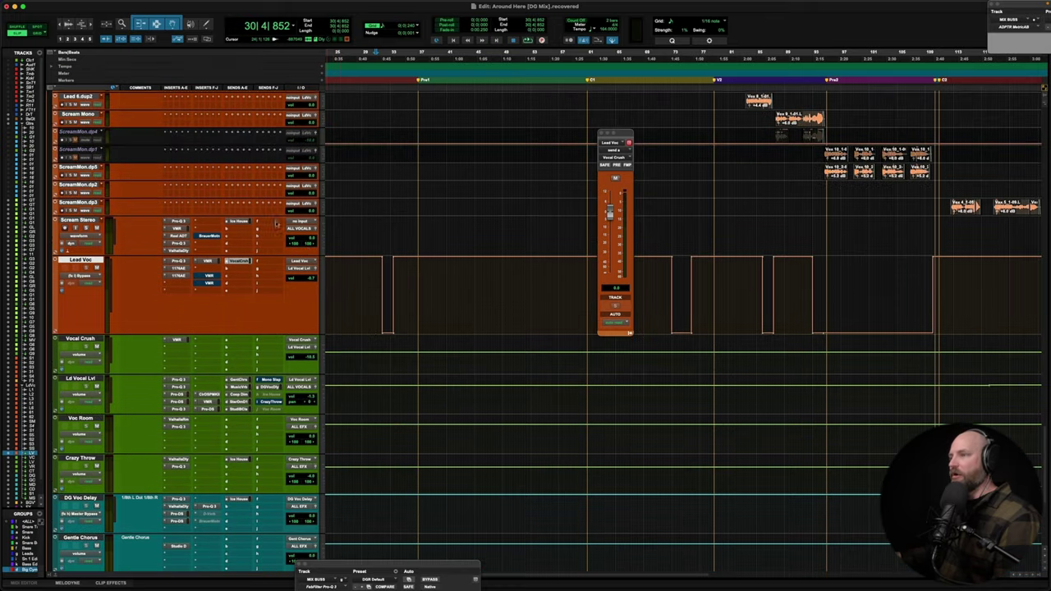
scroll(276, 268, "up", 6)
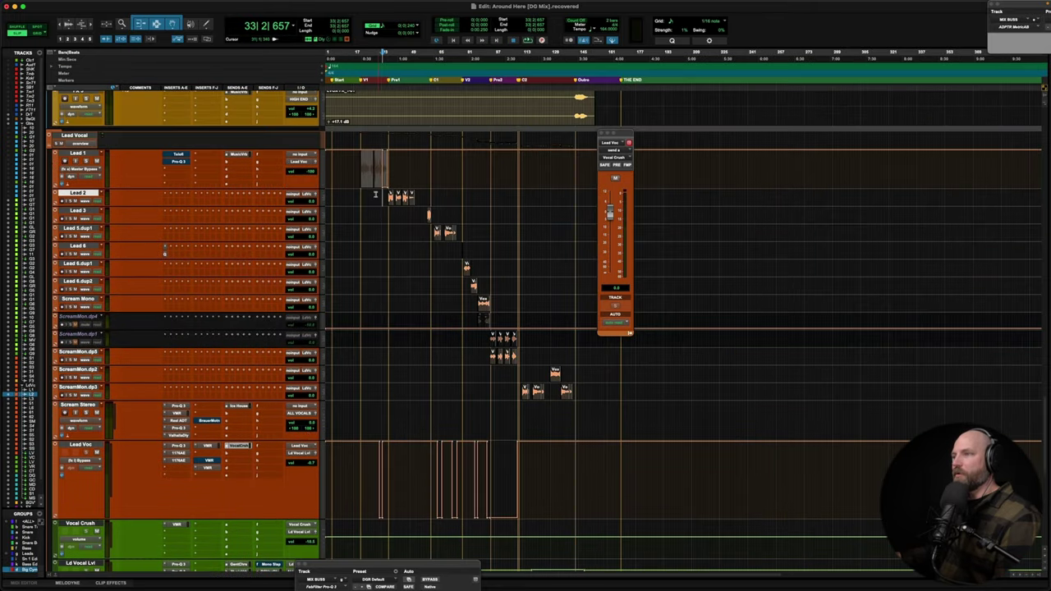
left_click(347, 161)
scroll(347, 161, "up", 5)
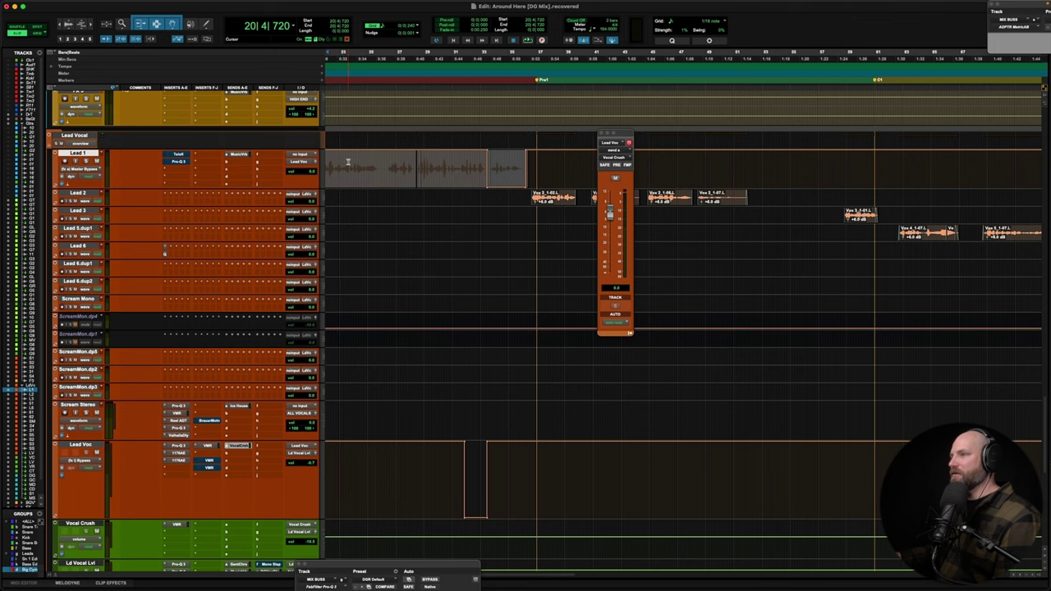
left_click(462, 164)
left_click(178, 155)
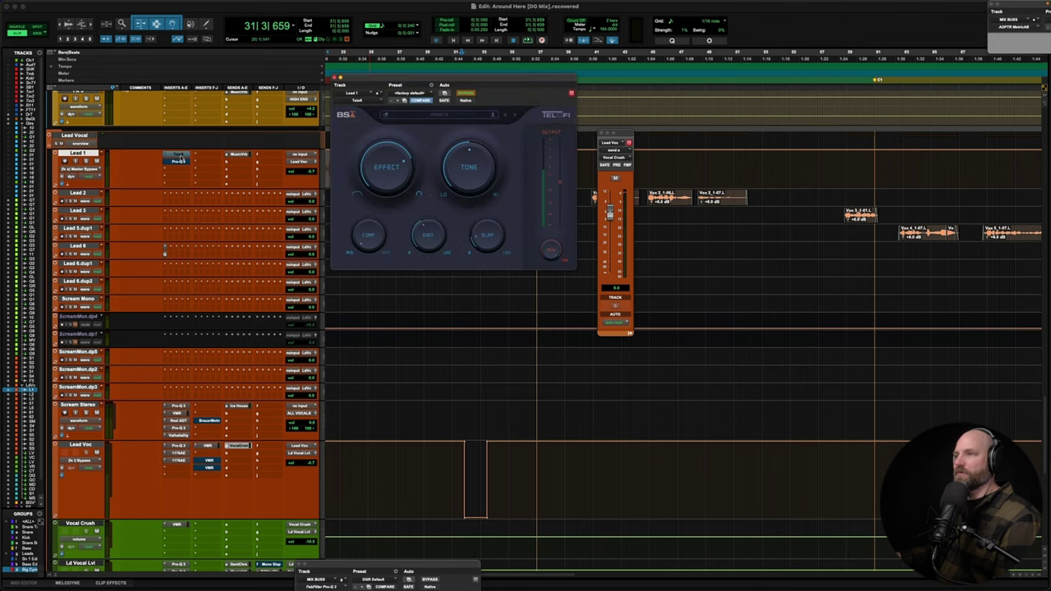
left_click_drag(415, 81, 423, 110)
key("super+w")
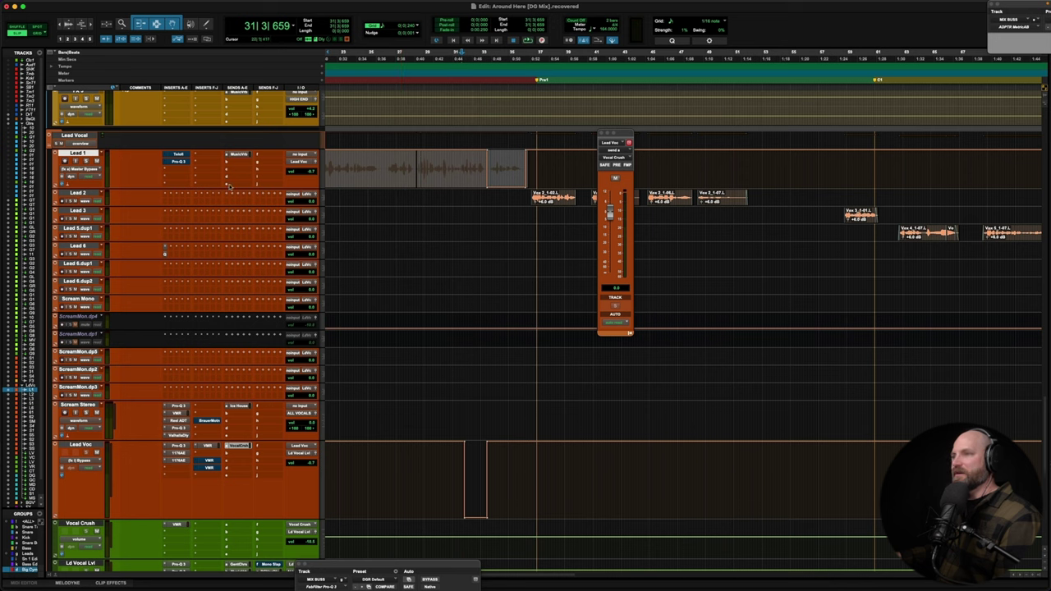
Play back Lead 1 from bar 31, then reopen its TelFi plug-in
key("space")
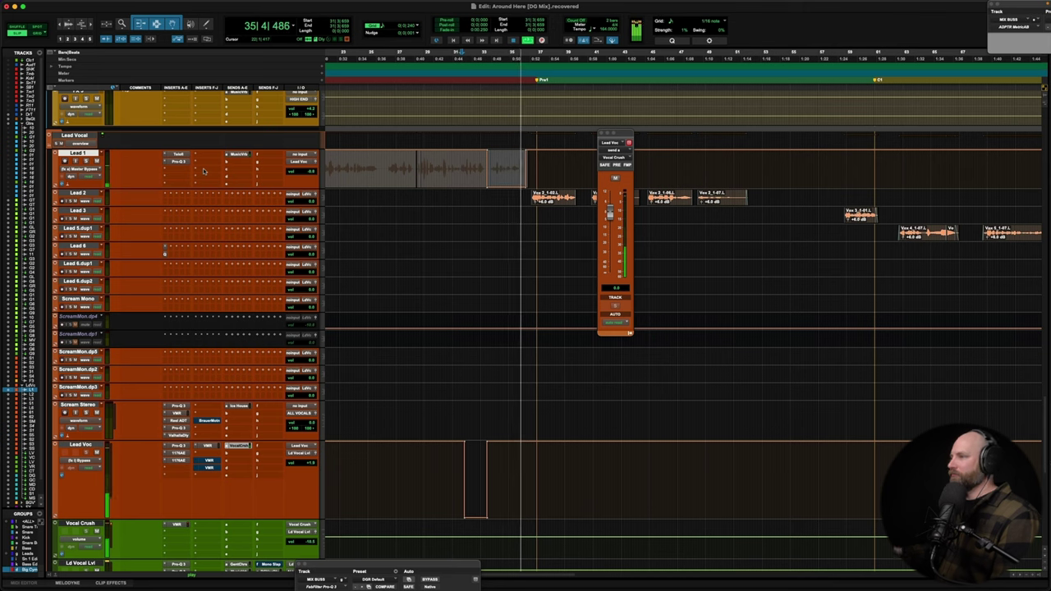
key("space")
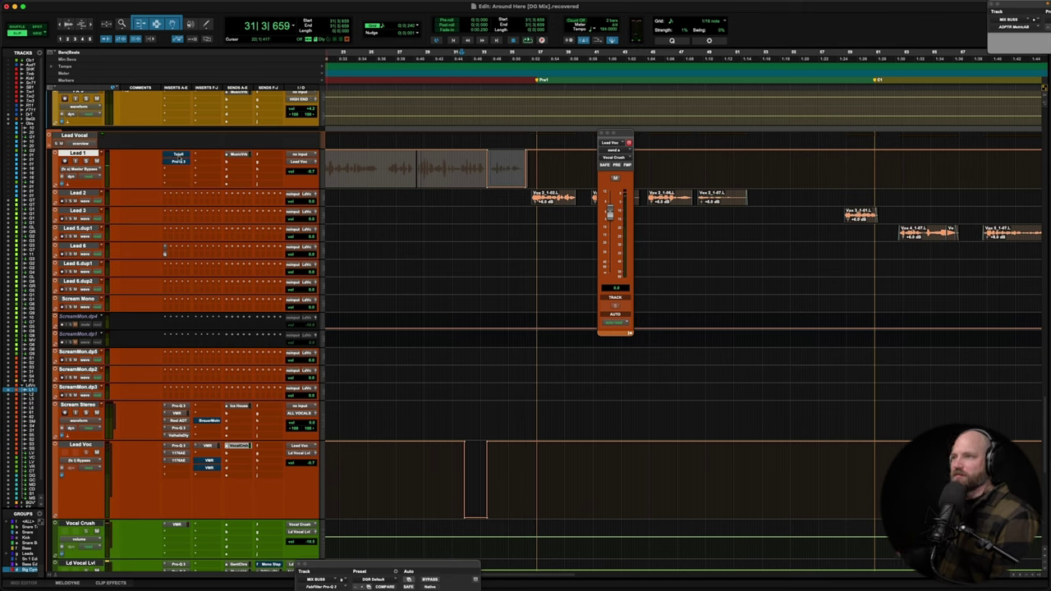
left_click(179, 156)
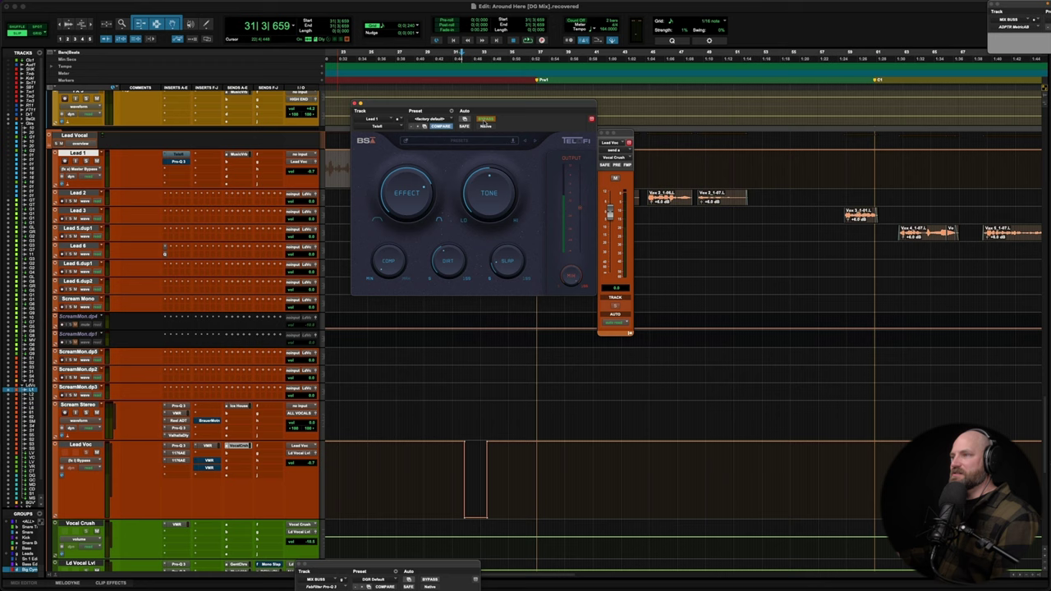
Check Lead 1's Pro-Q 3 EQ, close it, and play back from Lead 2
left_click(180, 161)
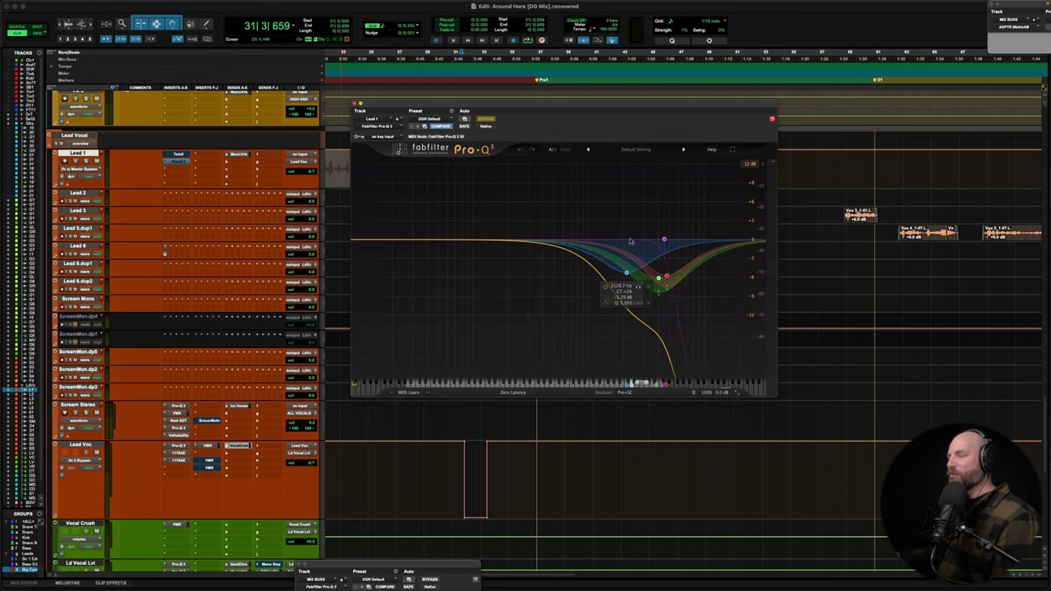
key("super+w")
key("super+w")
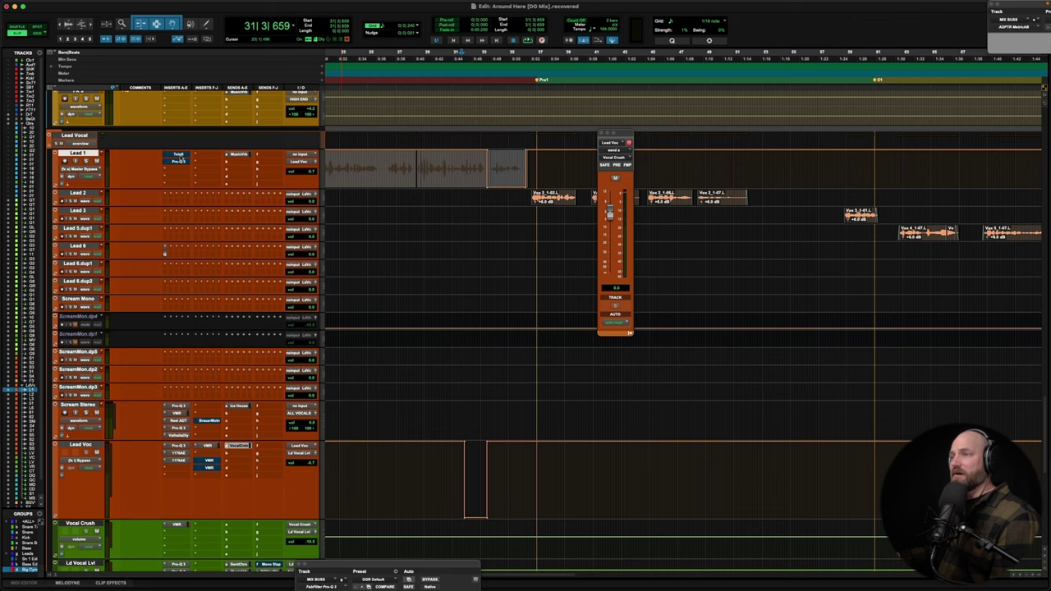
left_click(488, 194)
key("space")
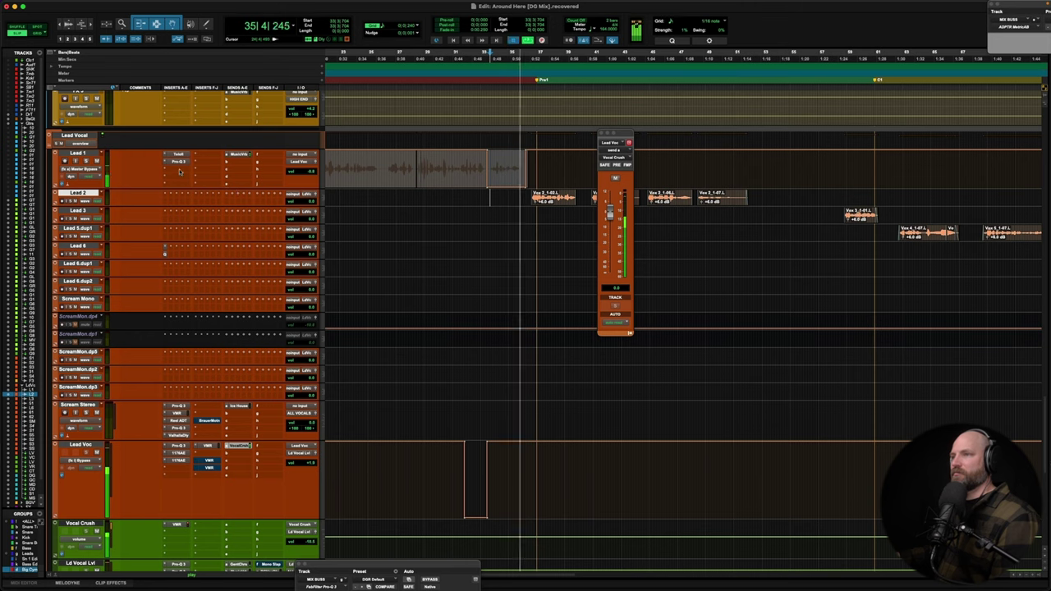
Add a Pro-Q 3 EQ to Lead 1 loaded with the Phone EQ preset
key("space")
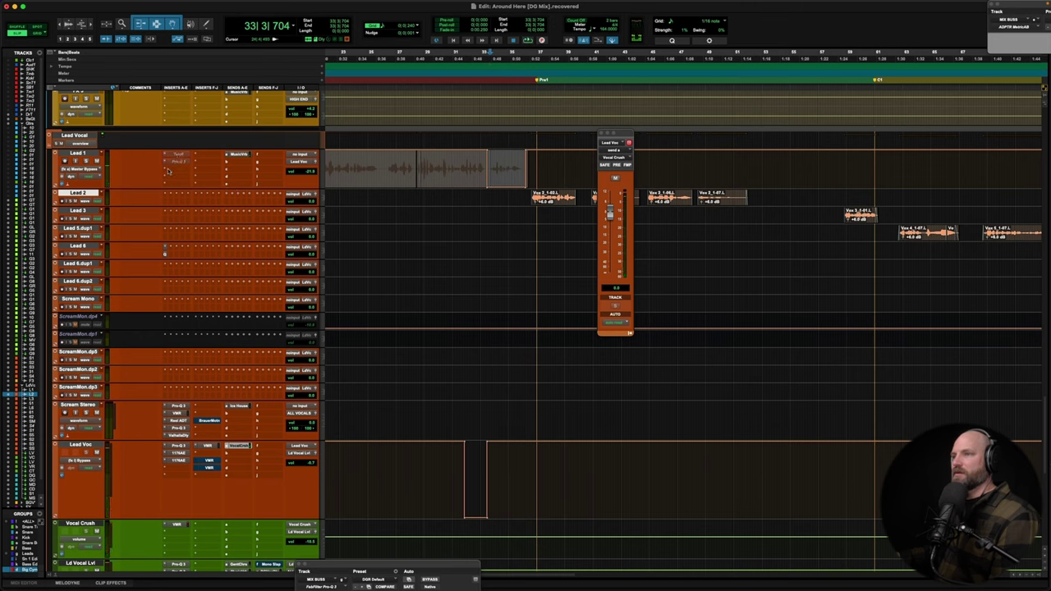
left_click(174, 171)
left_click(193, 150)
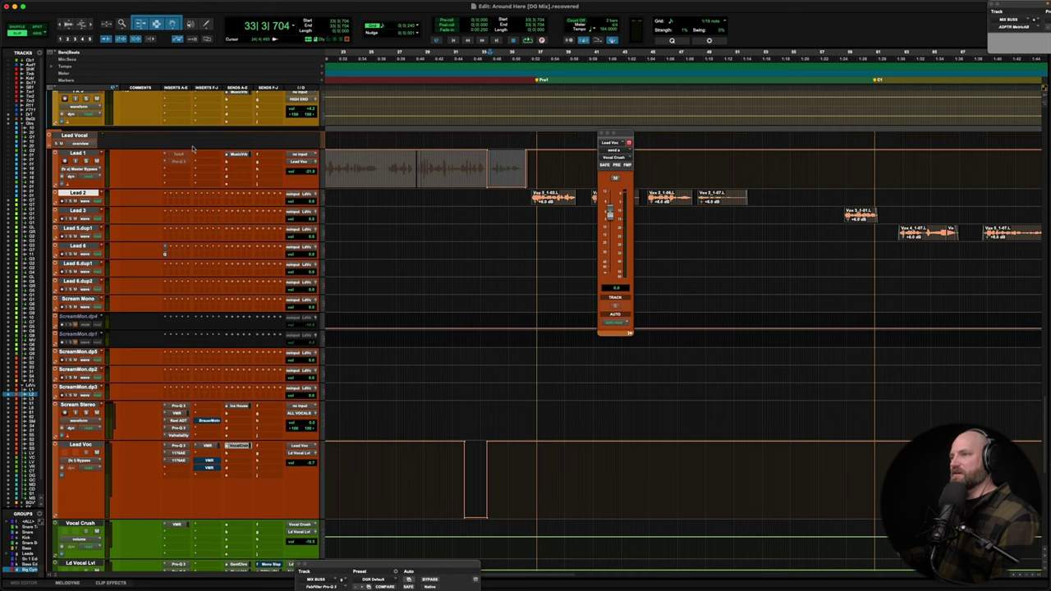
left_click(637, 149)
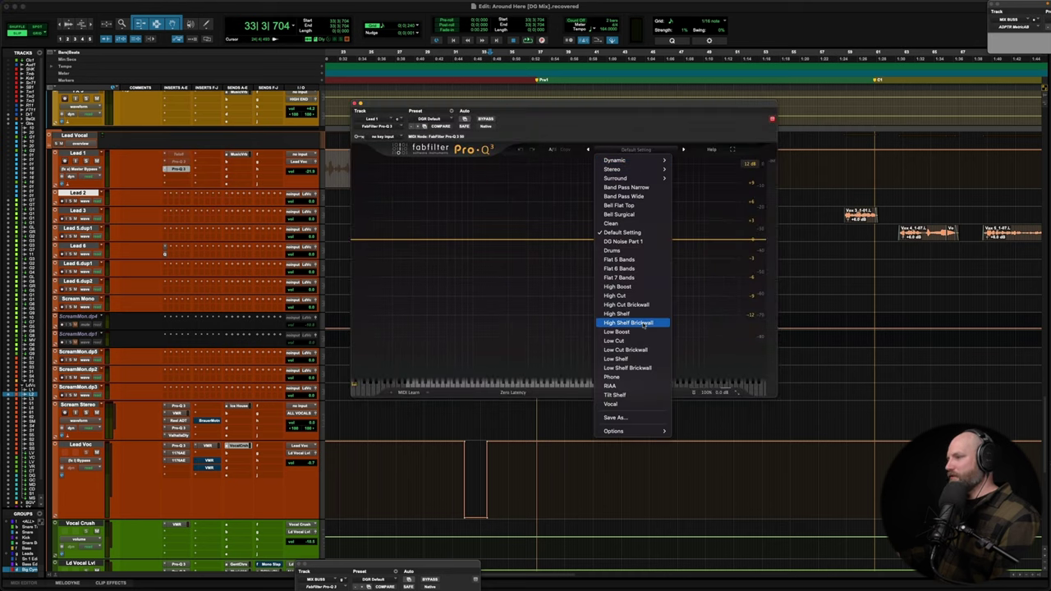
left_click(624, 377)
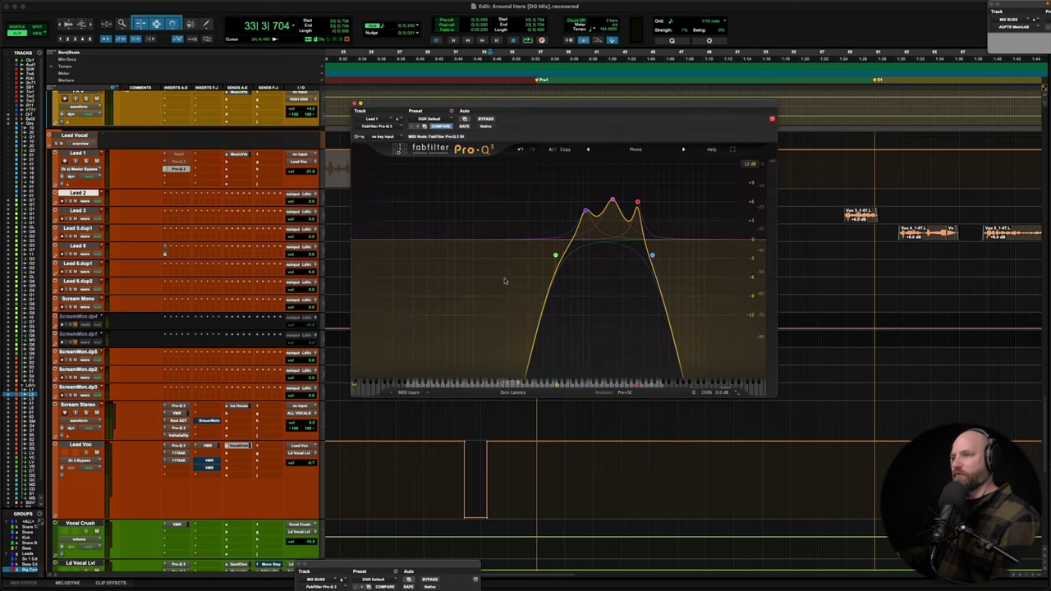
Put a Virtual Mix Rack with an FG-116 Modern compressor on Lead 1's third insert
key("space")
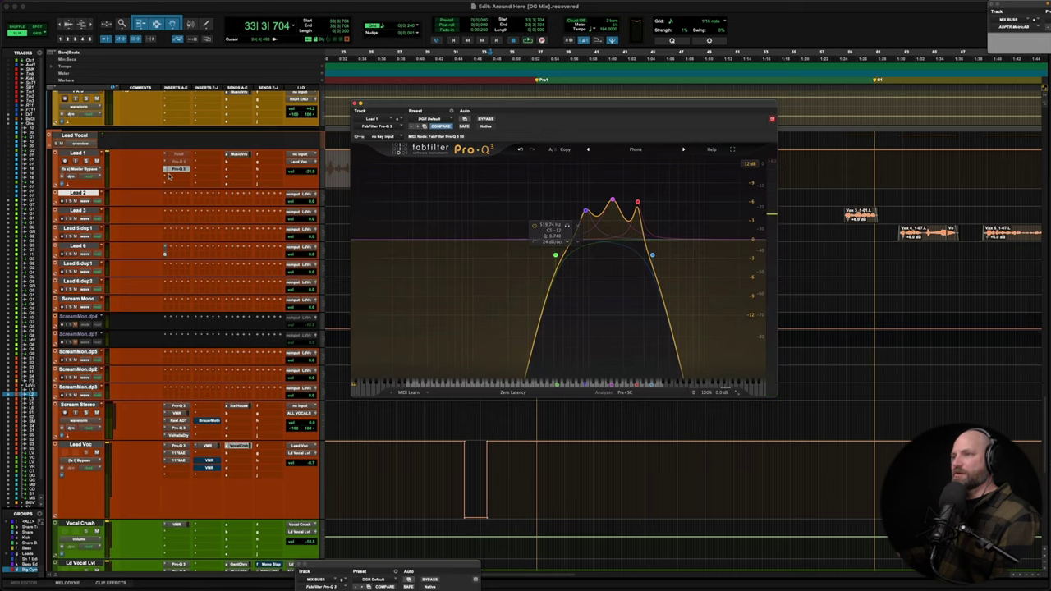
left_click(195, 169)
left_click(197, 163)
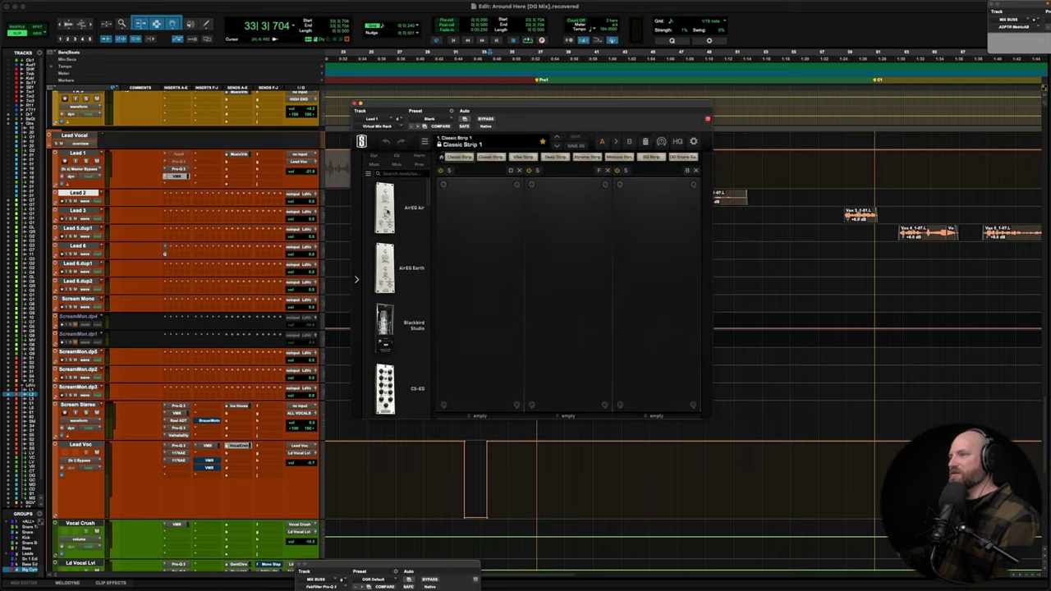
left_click(375, 156)
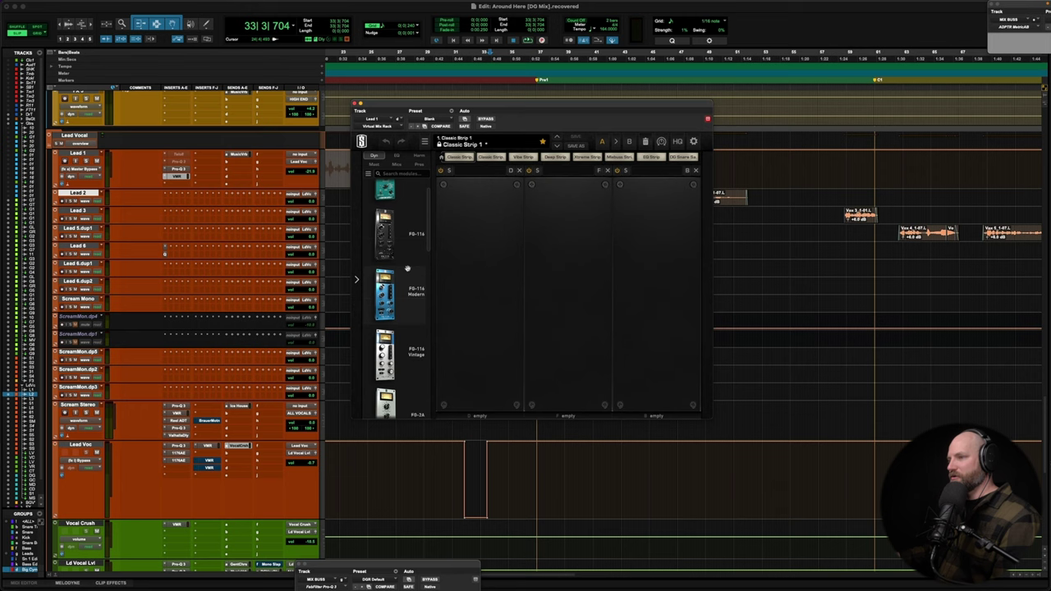
double_click(384, 221)
key("space")
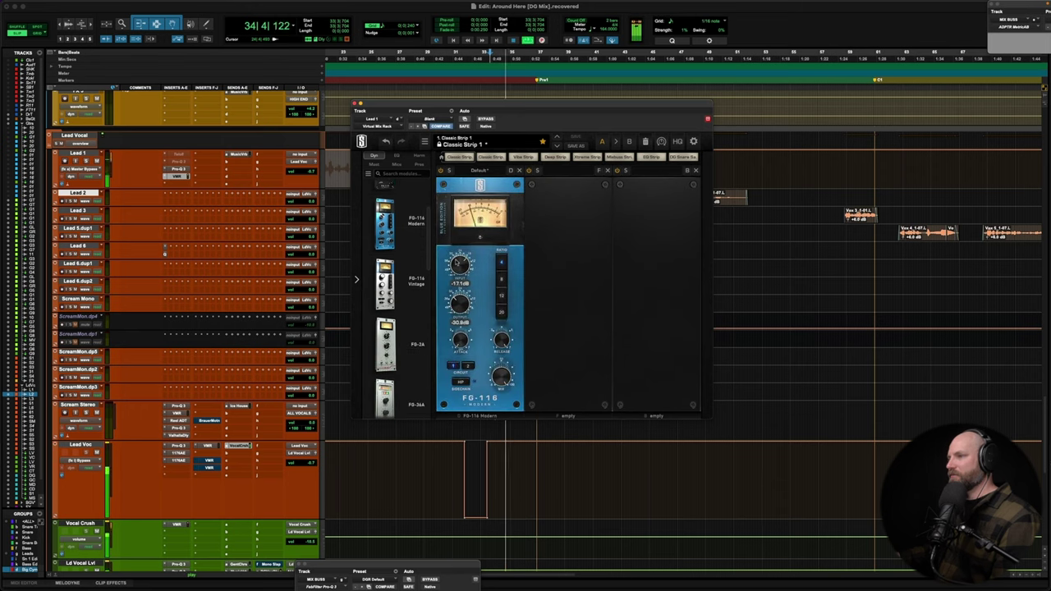
key("space")
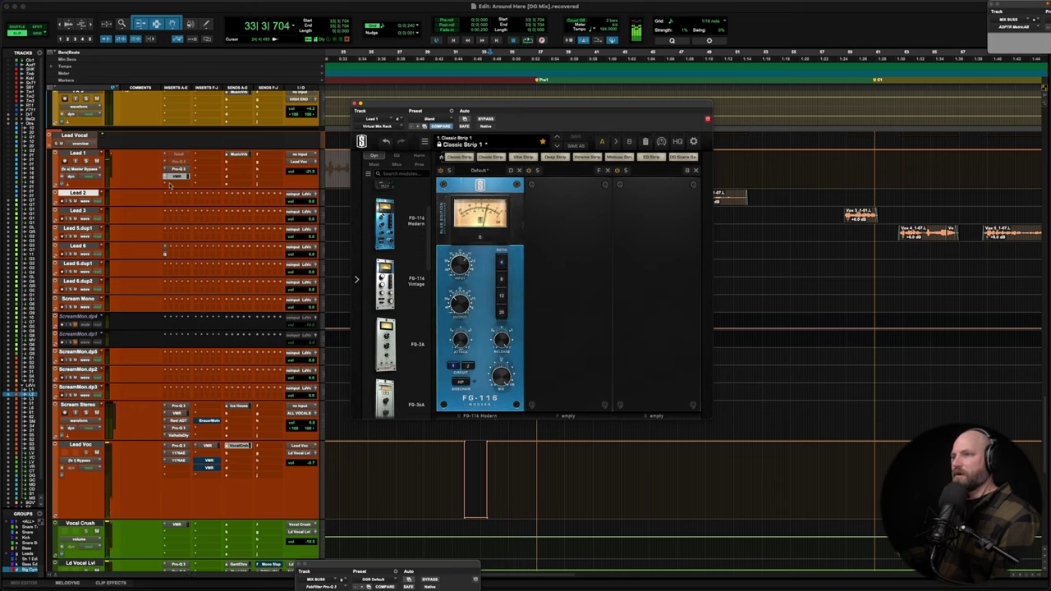
Insert Mod Delay III (mono) on Lead 1 and move its window aside
left_click(179, 194)
mouse_move(187, 185)
mouse_move(295, 169)
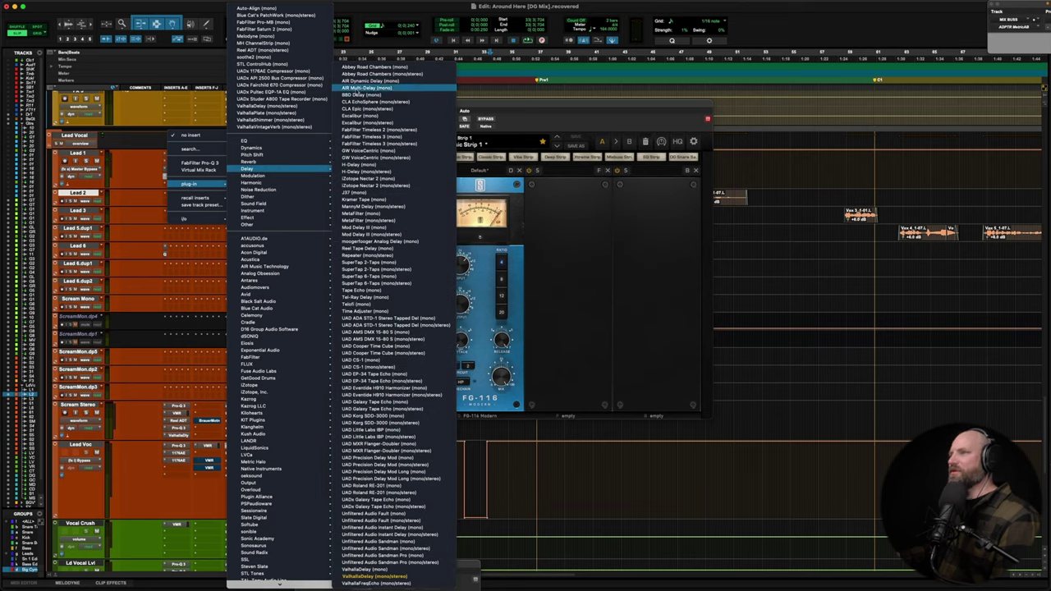
left_click(393, 227)
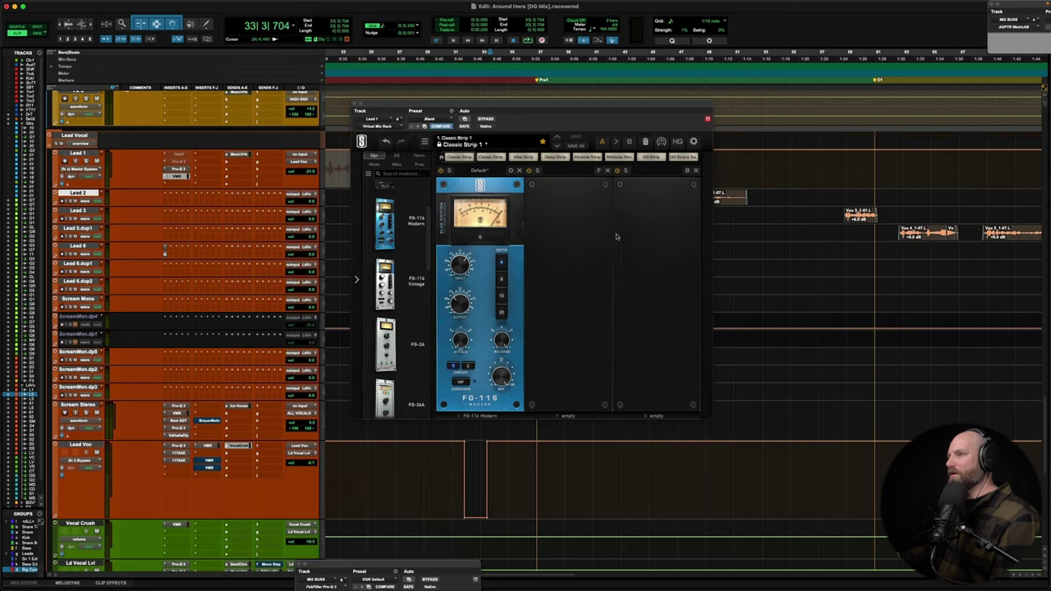
left_click_drag(498, 107, 531, 162)
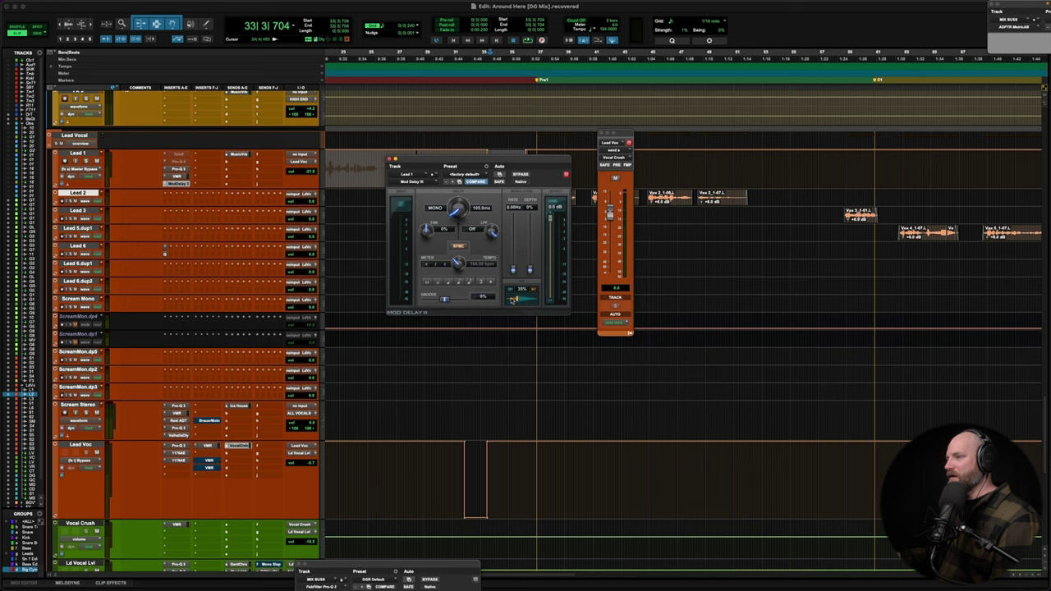
During playback, lower the Lead 1 Mod Delay mix to 13%
key("space")
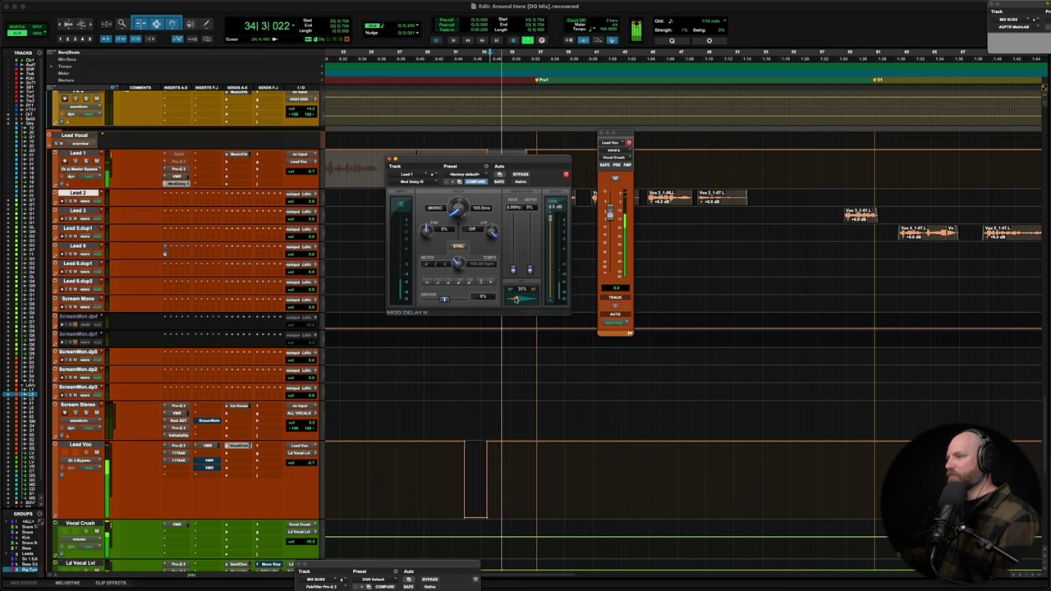
left_click_drag(516, 298, 509, 298)
key("space")
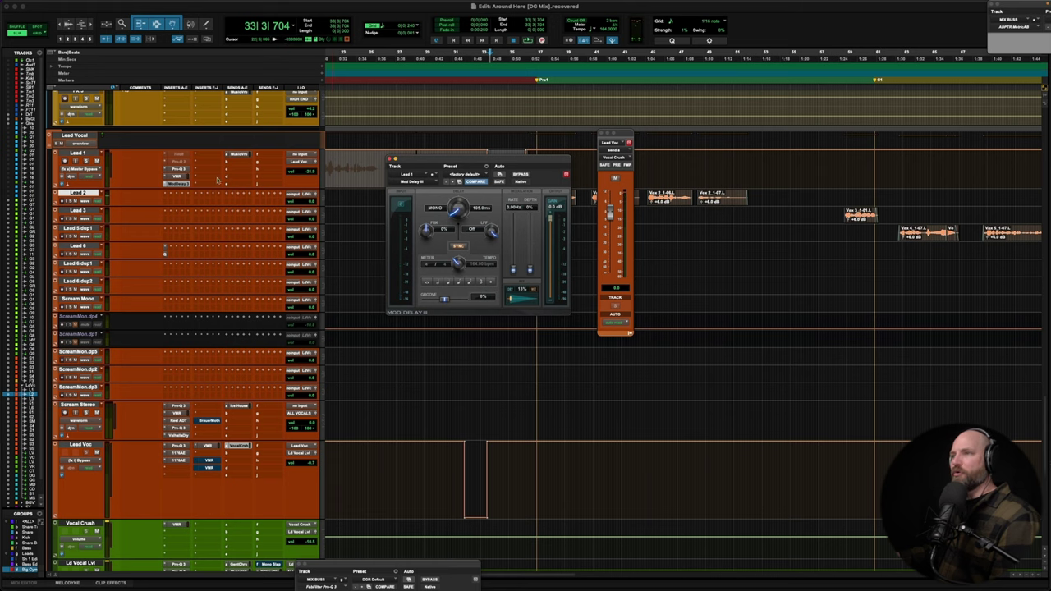
Bypass and deactivate Lead 1's Pro-Q 3 insert, then close its window
left_click(178, 168)
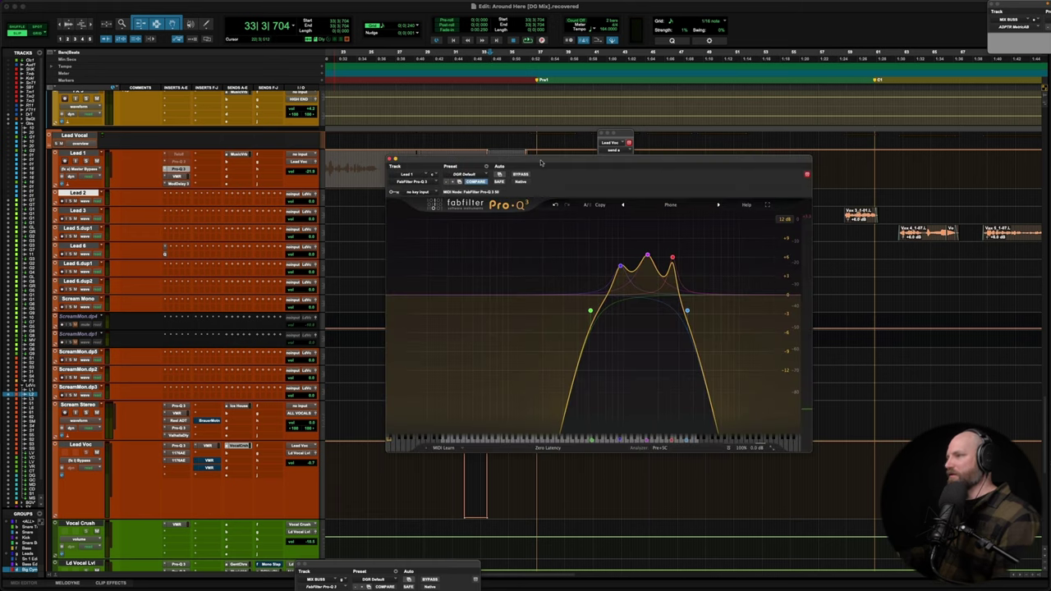
left_click_drag(541, 162, 517, 237)
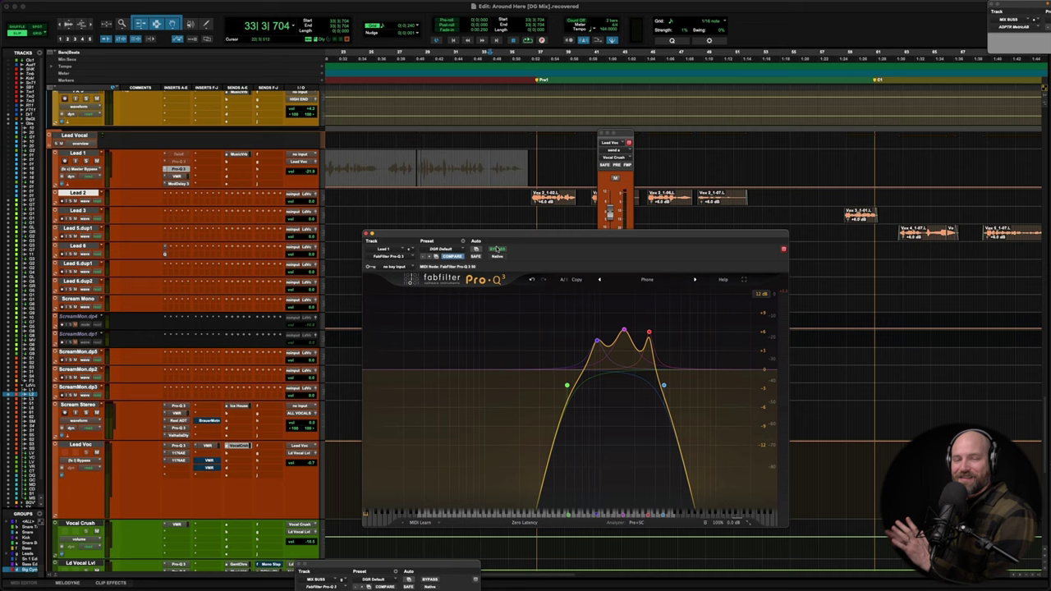
left_click(496, 249)
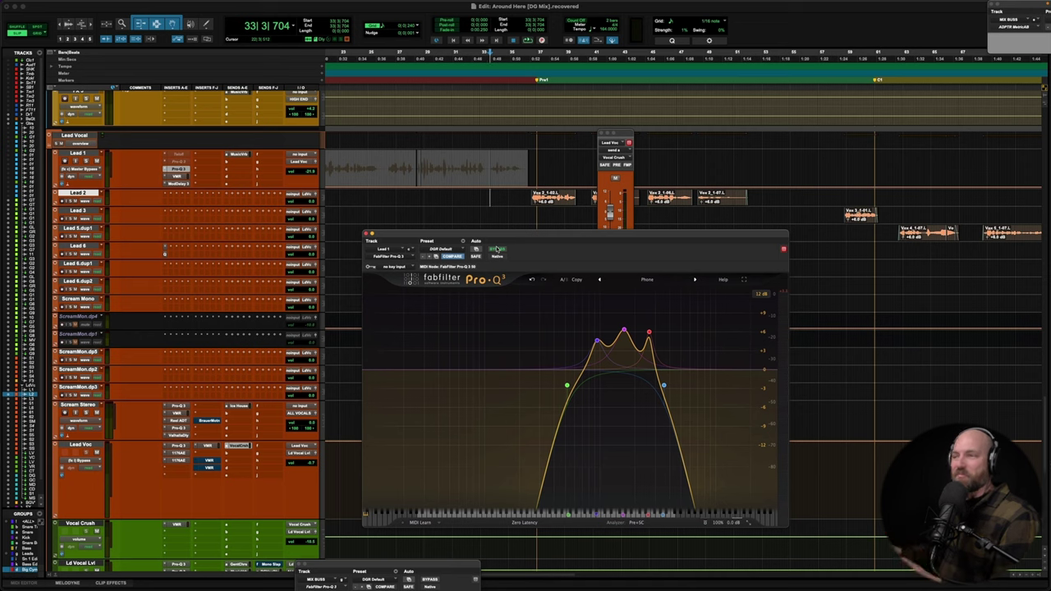
left_click(183, 169, "ctrl+super")
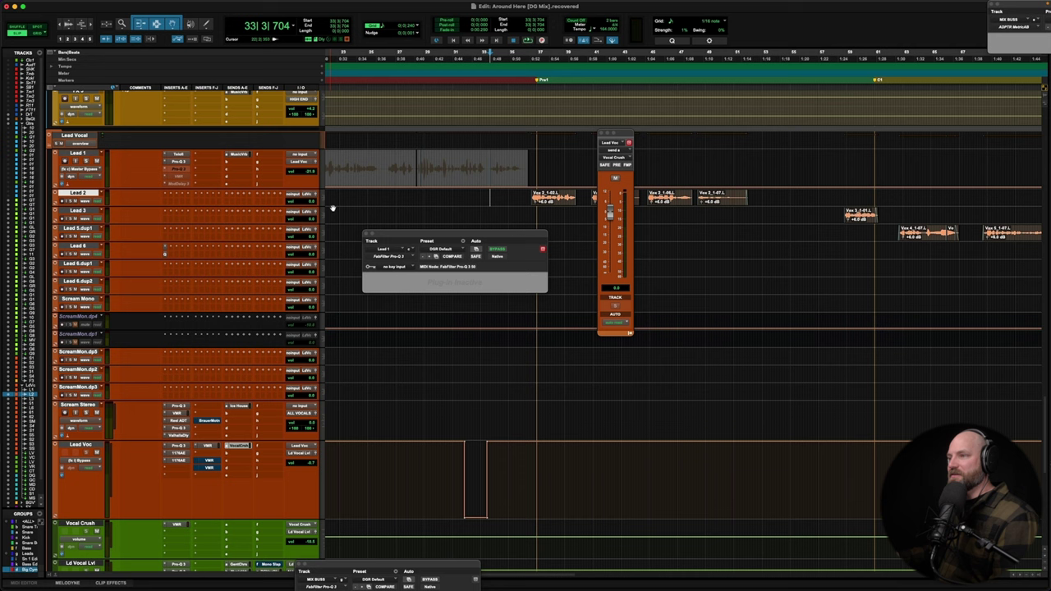
left_click(366, 232)
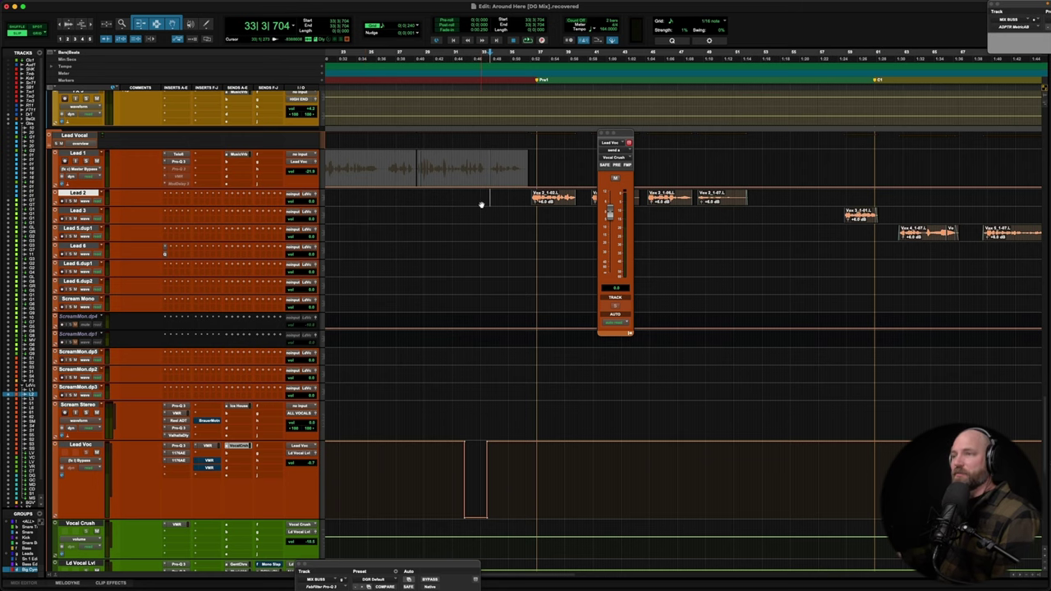
Play Lead 1 from bar 32 to hear the delay, then zoom out over the whole song
scroll(481, 203, "right", 2)
scroll(481, 204, "right", 2)
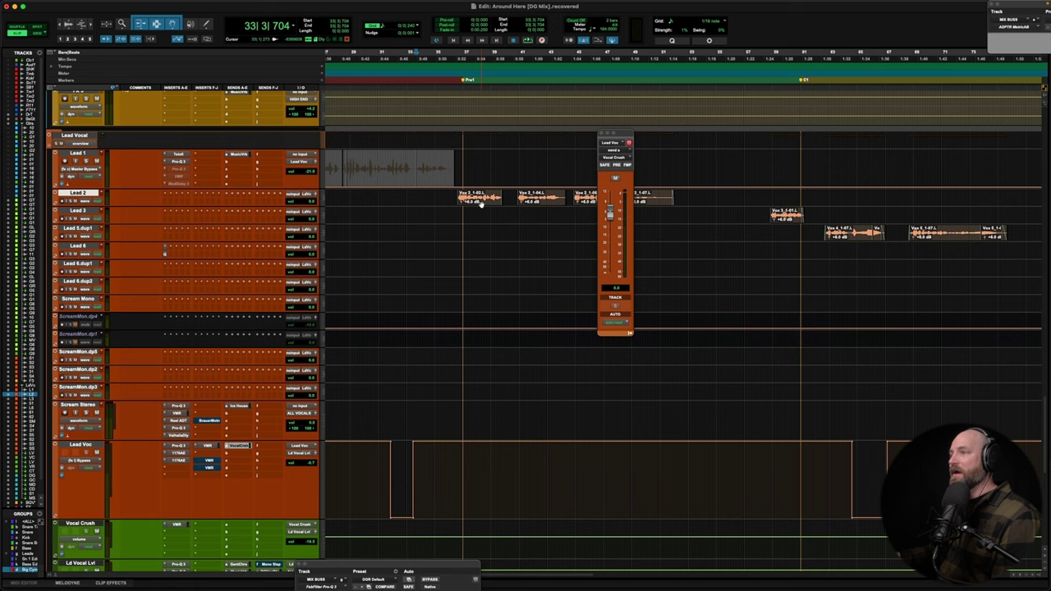
left_click(396, 173)
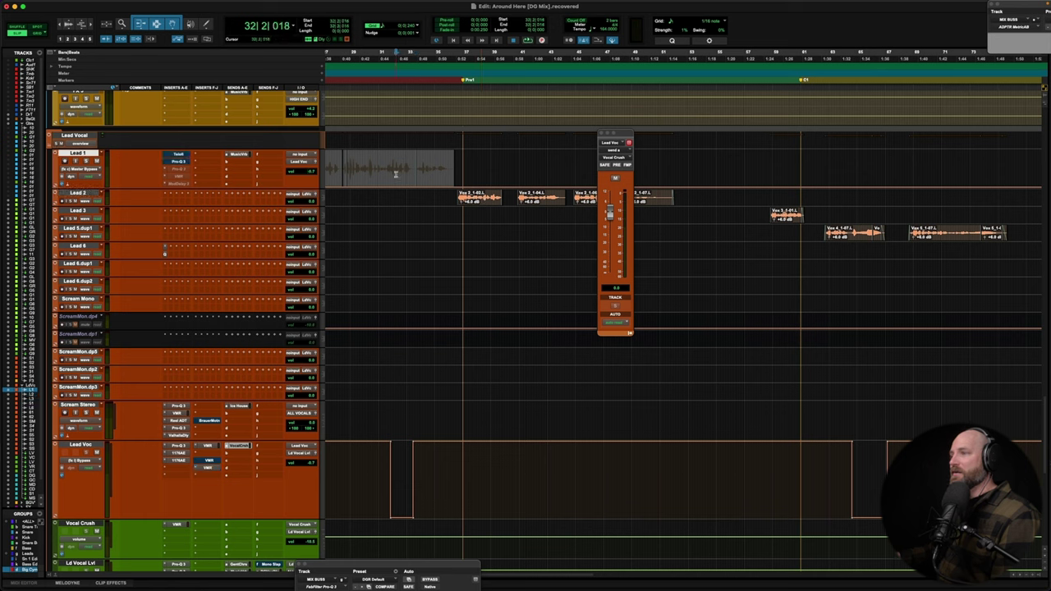
key("space")
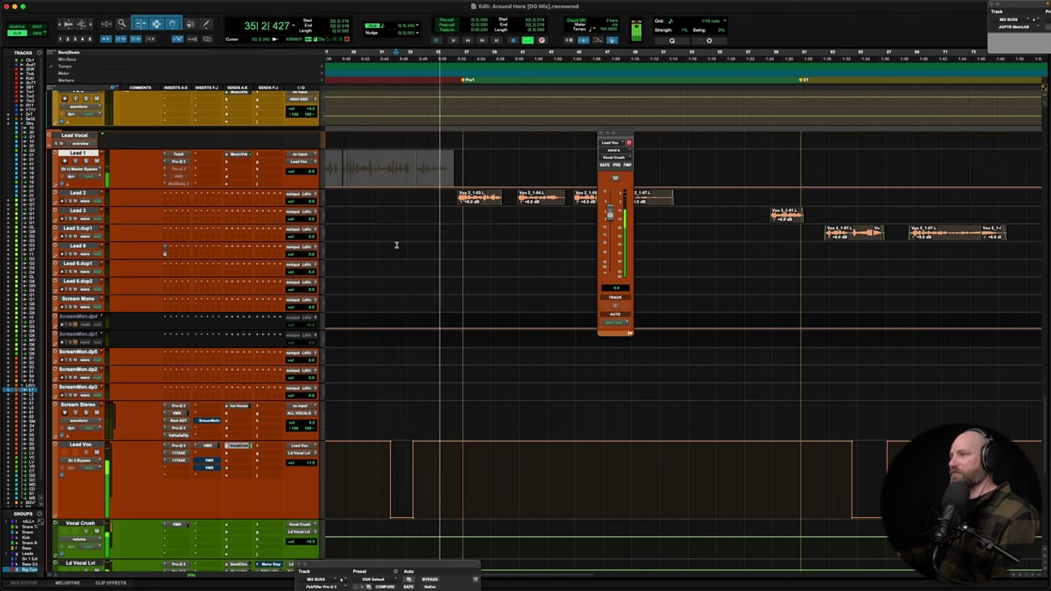
key("r")
key("space")
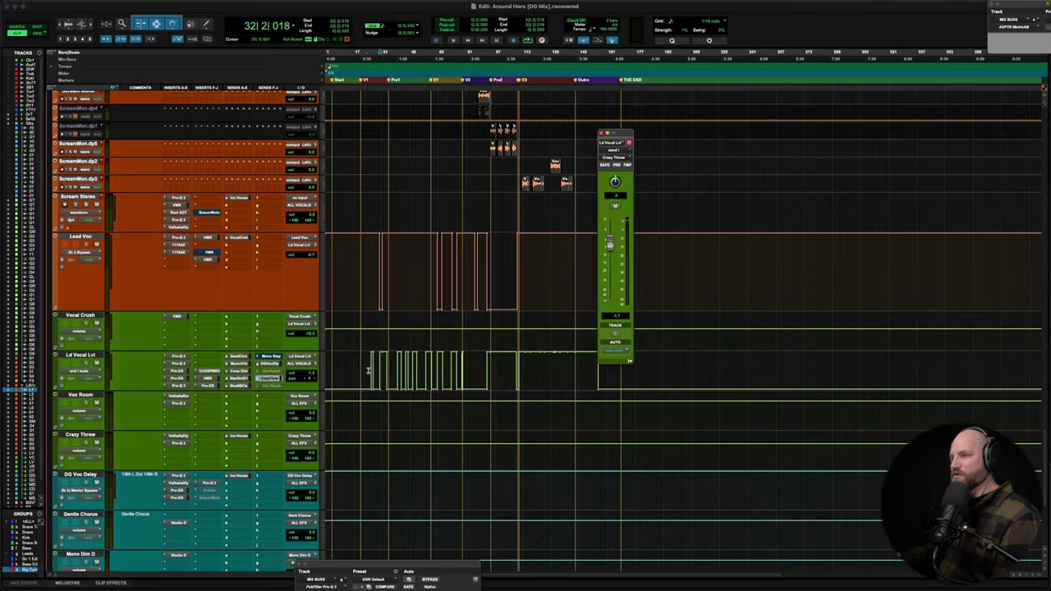
left_click(268, 379)
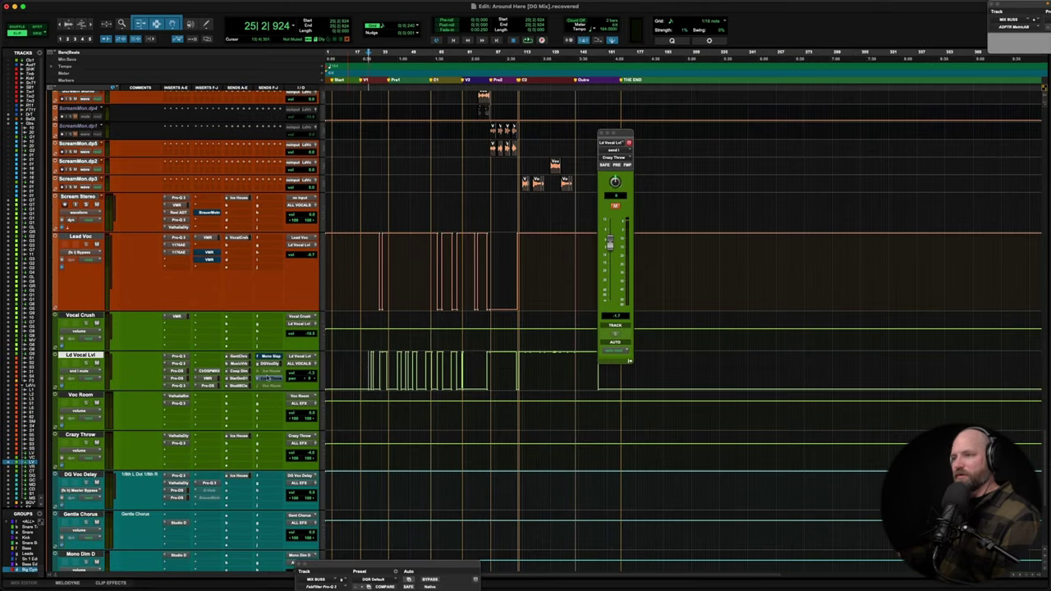
scroll(166, 387, "down", 1)
left_click(176, 415)
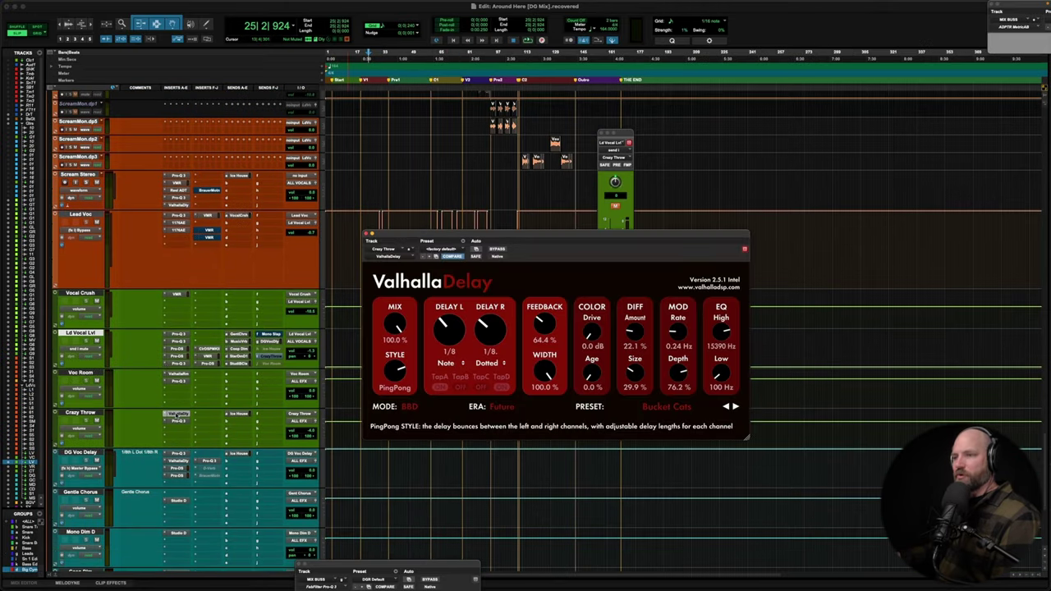
left_click(83, 413)
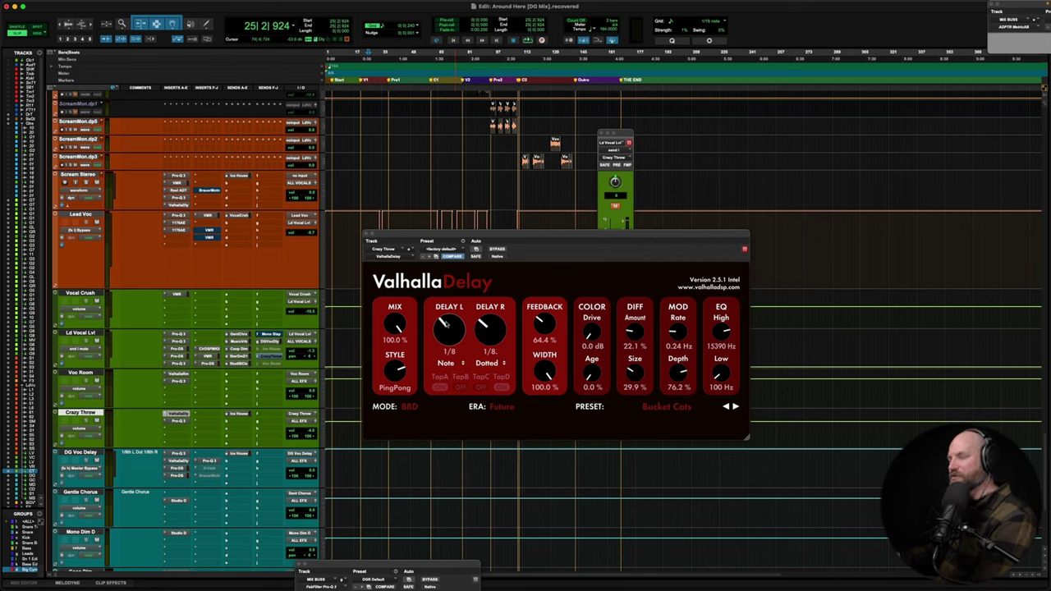
left_click(368, 234)
left_click(178, 421)
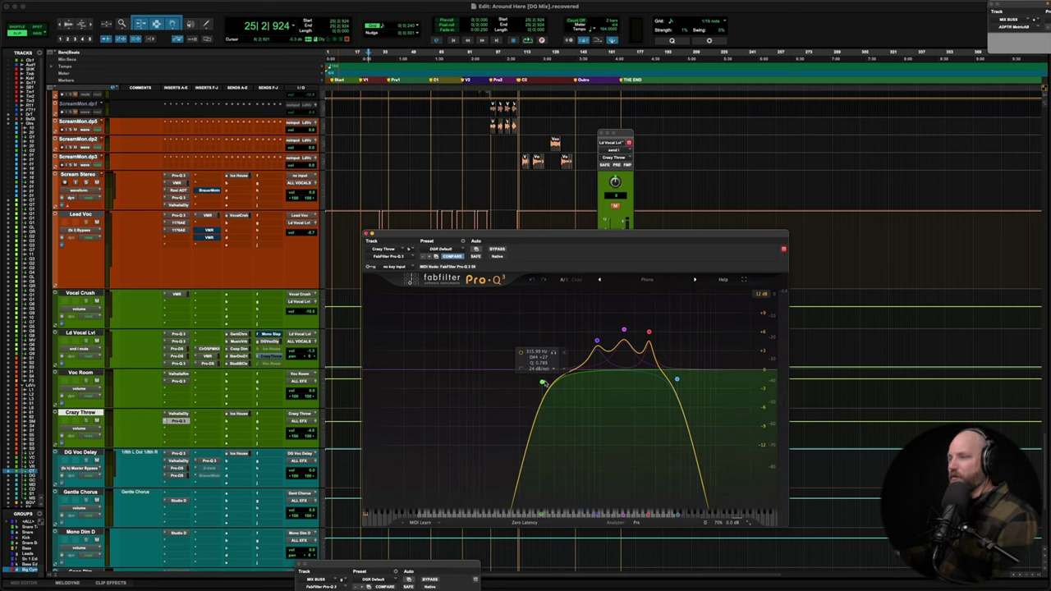
left_click(368, 236)
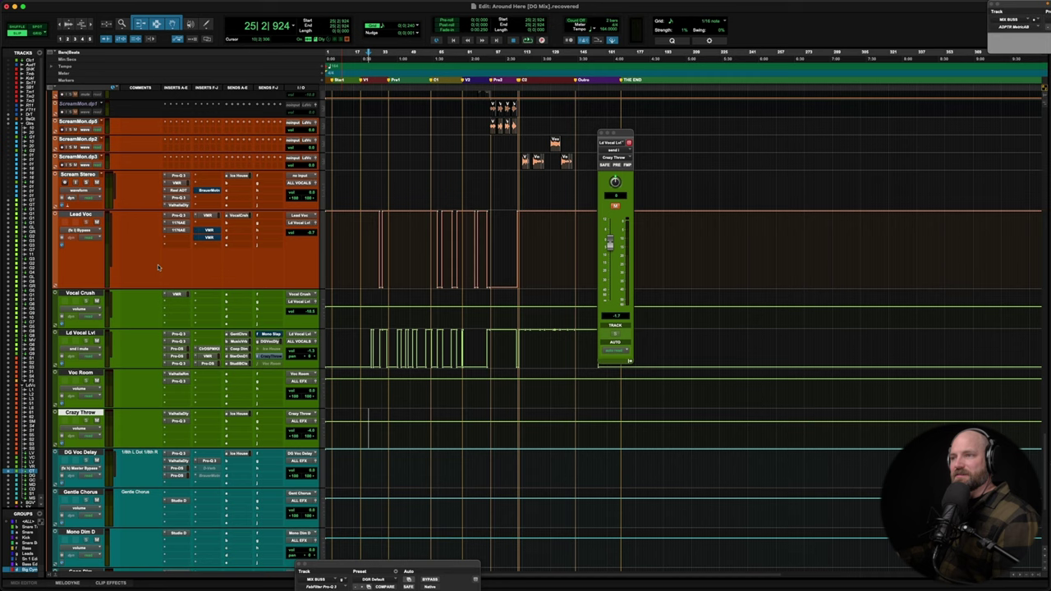
left_click(367, 352)
scroll(367, 351, "up", 3)
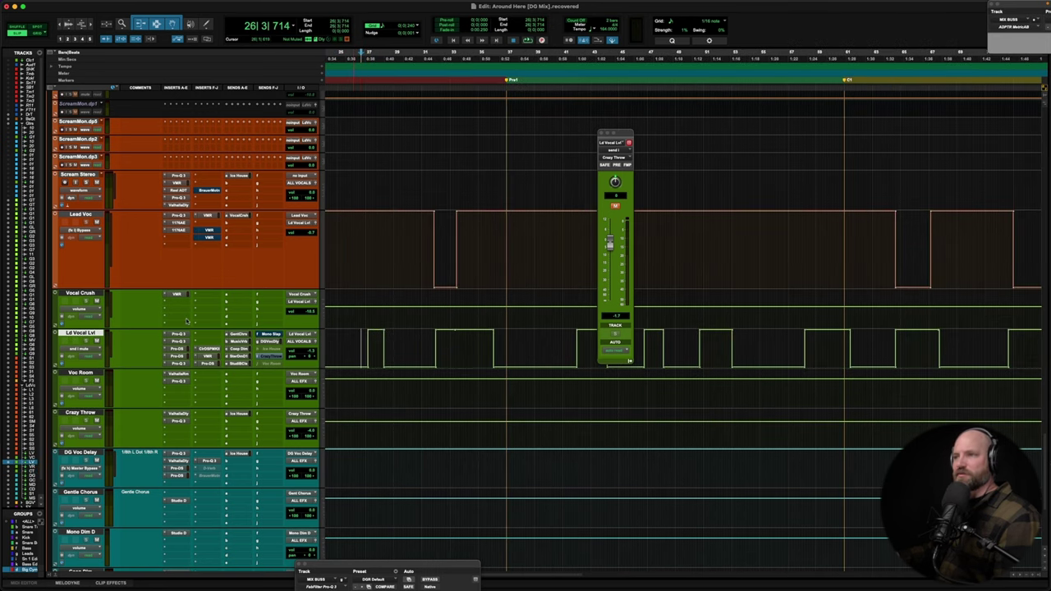
key("space")
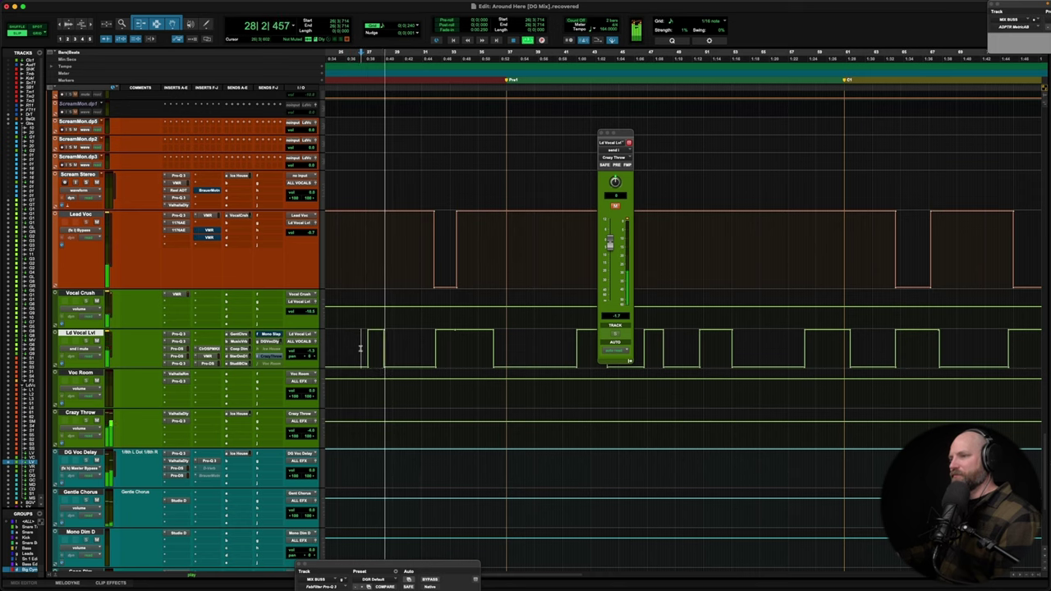
key("space")
scroll(360, 348, "up", 5)
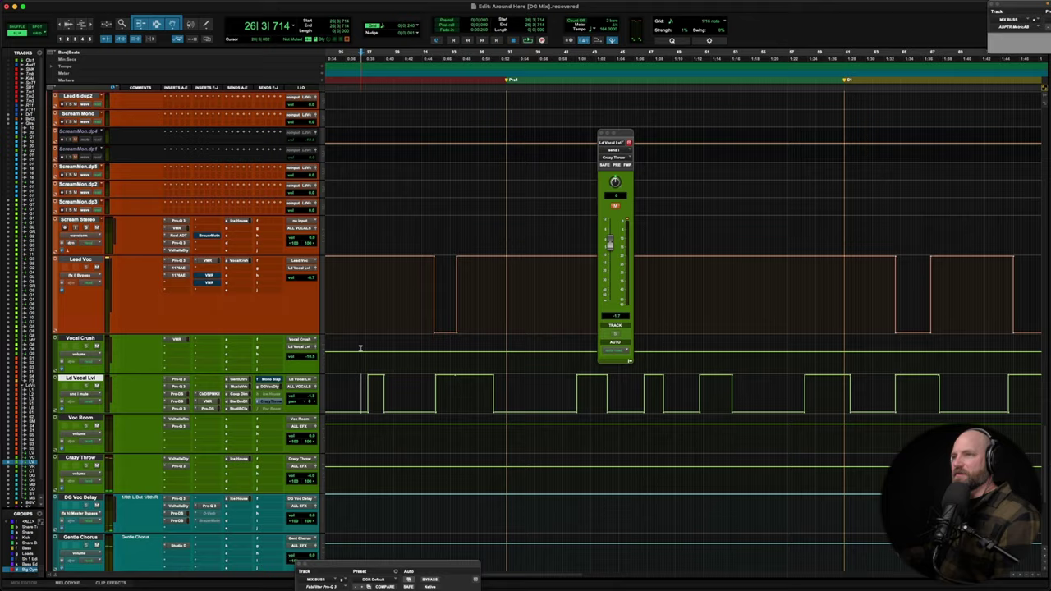
scroll(149, 333, "down", 3)
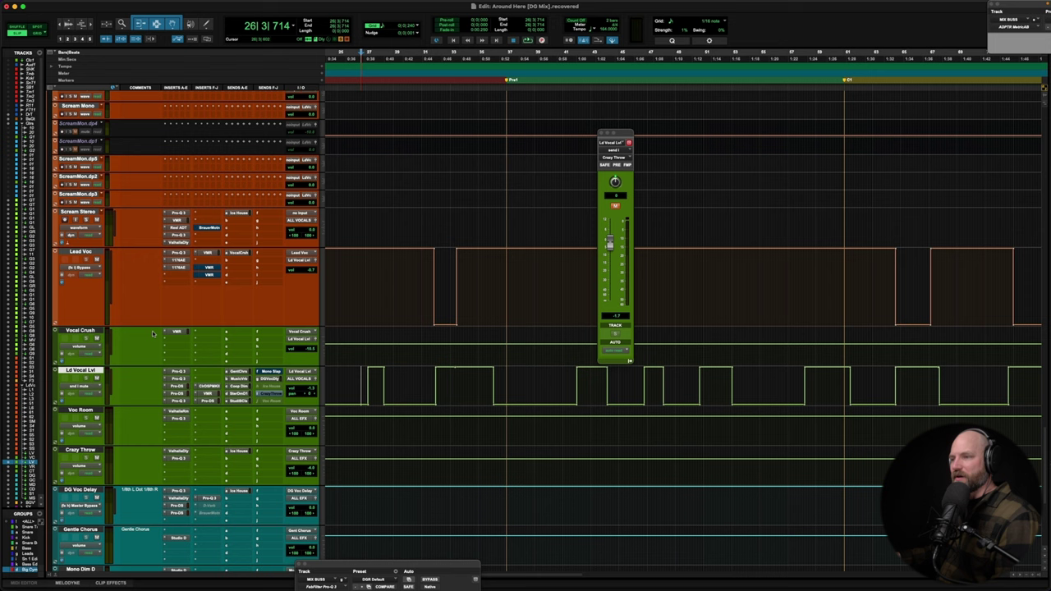
left_click(347, 387)
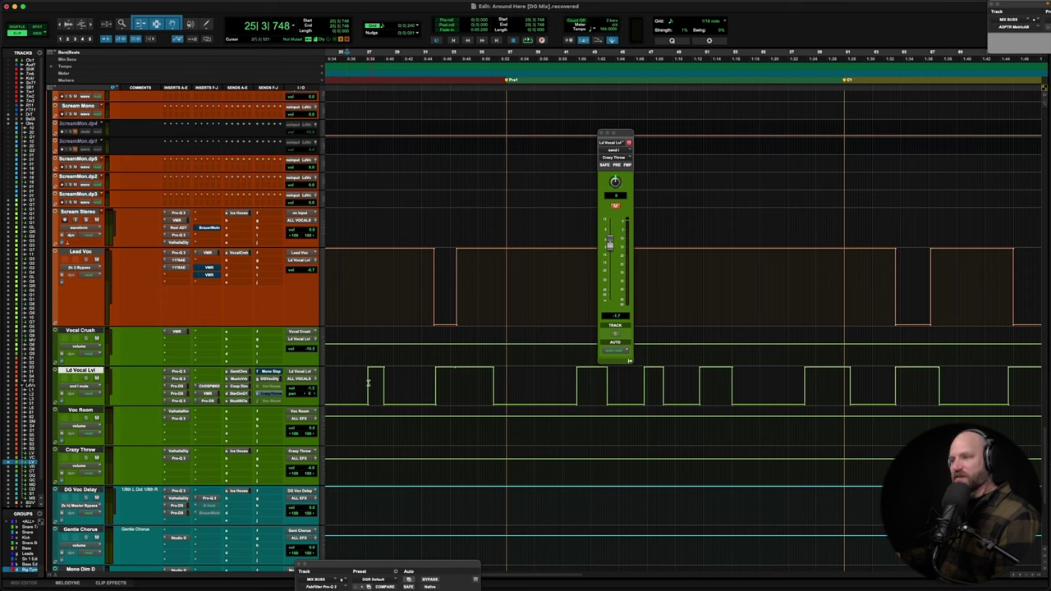
key("space")
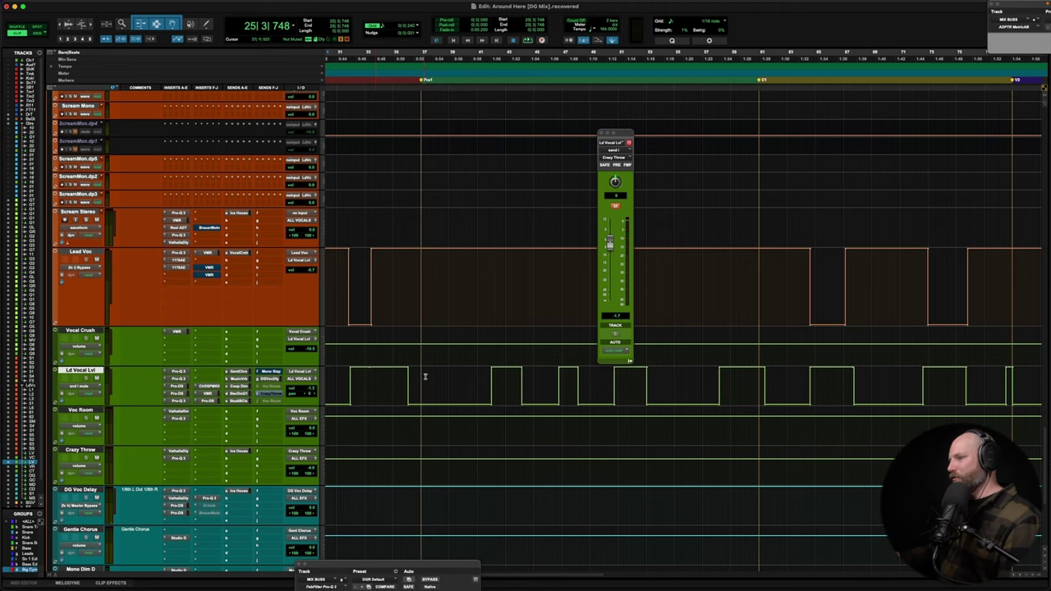
key("super+bracketleft")
scroll(432, 376, "right", 2)
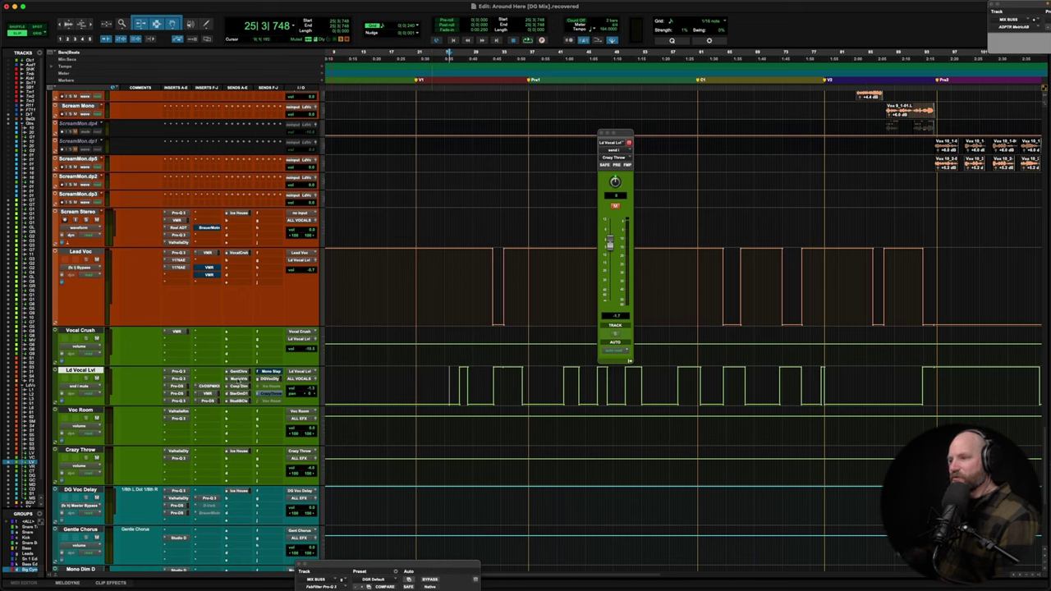
Display Ld Vocal Lvl's Music Verb send level automation on its lane and zoom in on the verse
left_click(238, 380)
left_click(609, 238, "ctrl+super")
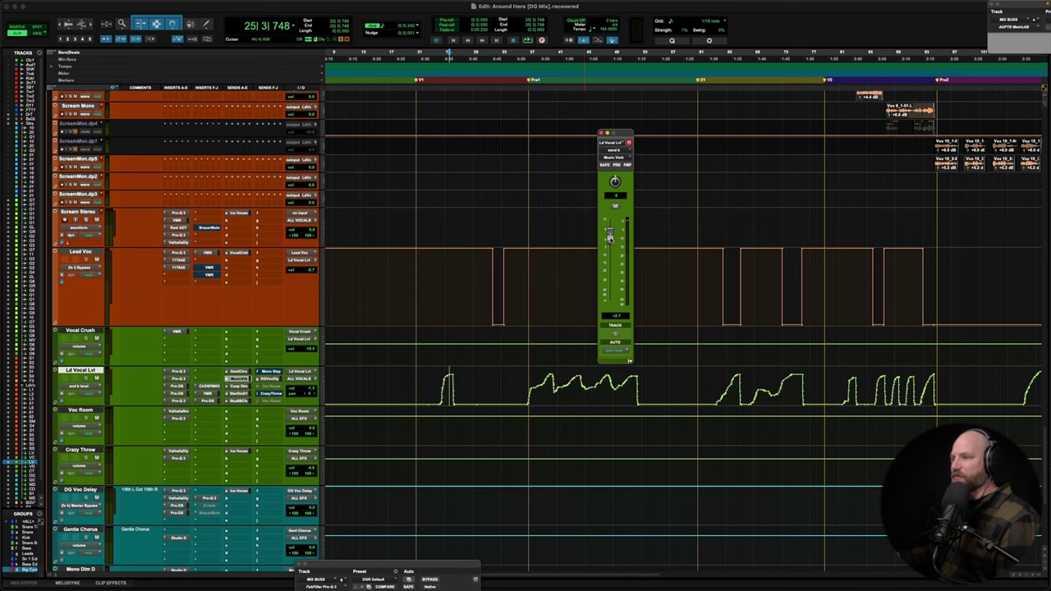
key("super+bracketright")
key("super+bracketright")
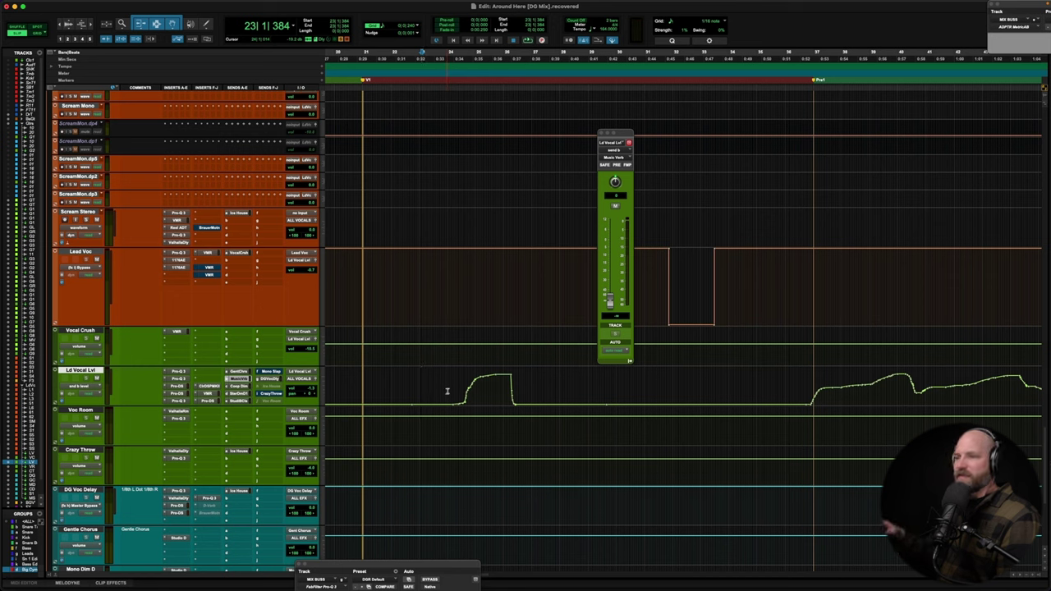
Put Ld Vocal Lvl in touch mode and pull the Music Verb send level down
left_click(86, 387)
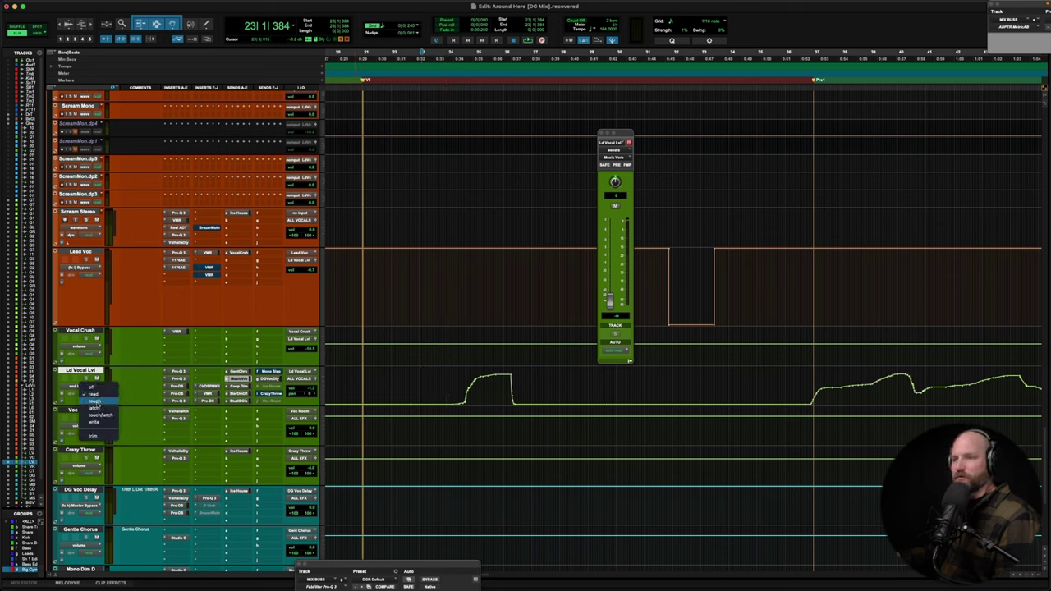
left_click(117, 403)
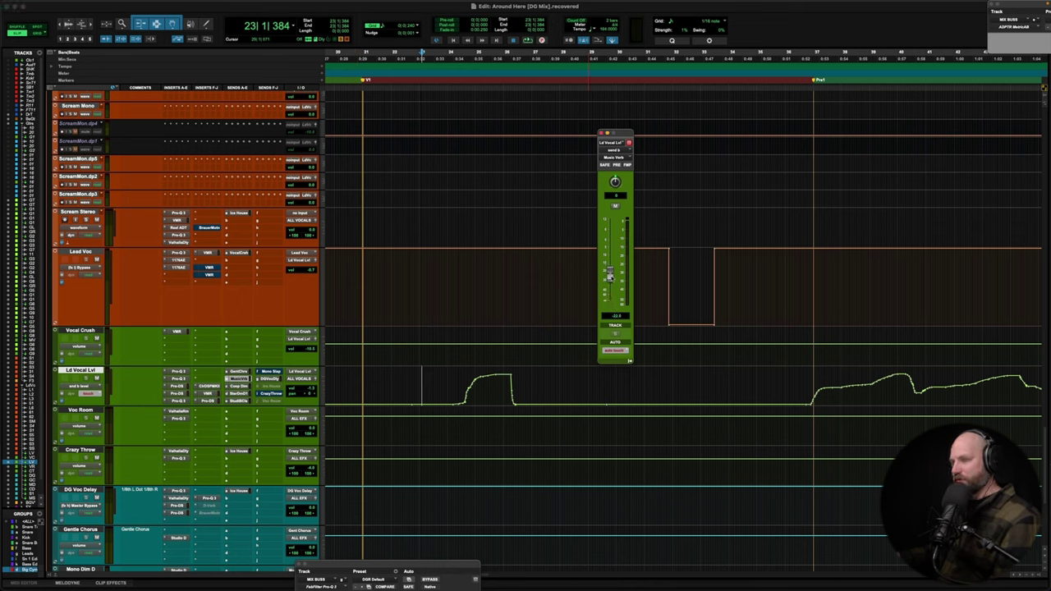
left_click_drag(609, 265, 609, 304)
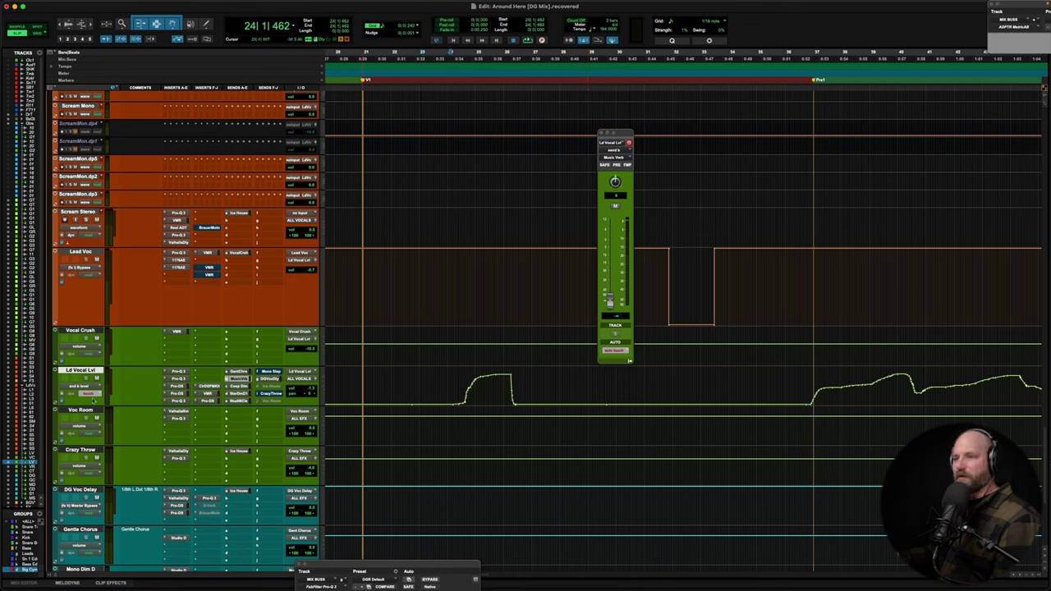
Return Ld Vocal Lvl's automation to read and play back the written reverb send moves
left_click(92, 397)
left_click(94, 388)
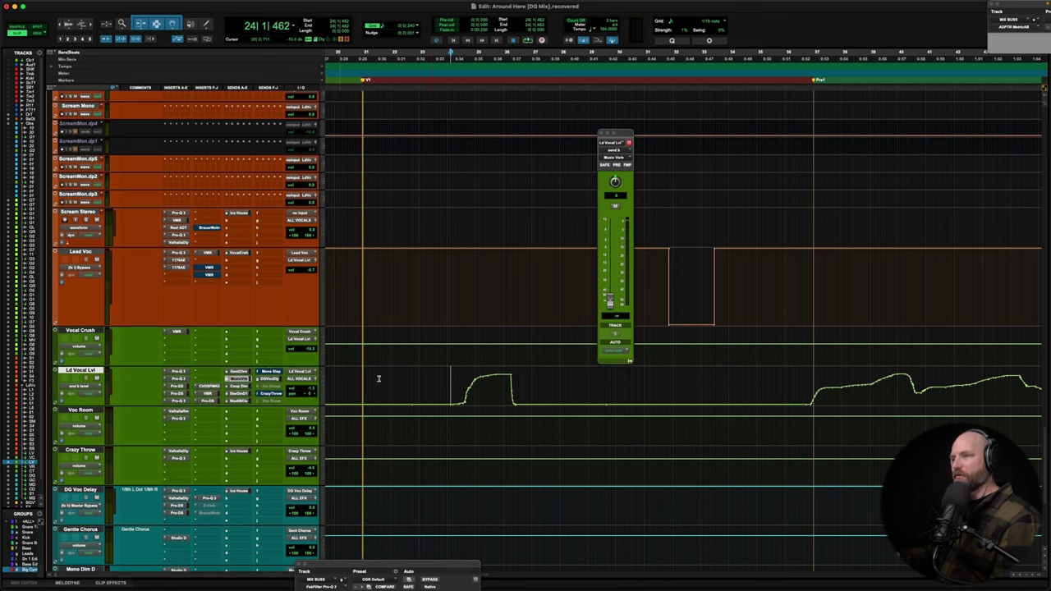
key("space")
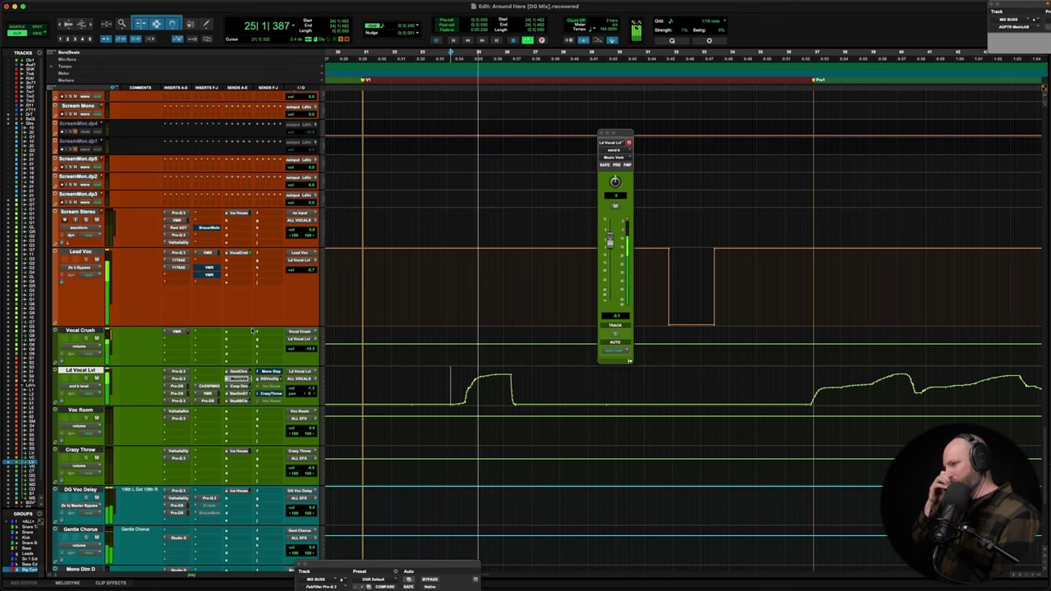
key("space")
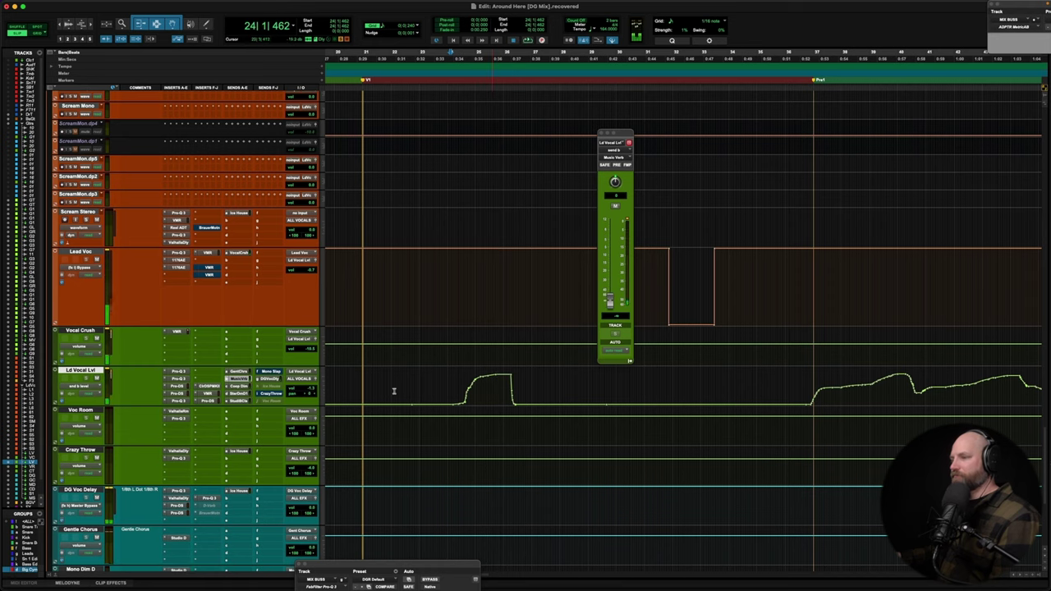
scroll(488, 378, "right", 5)
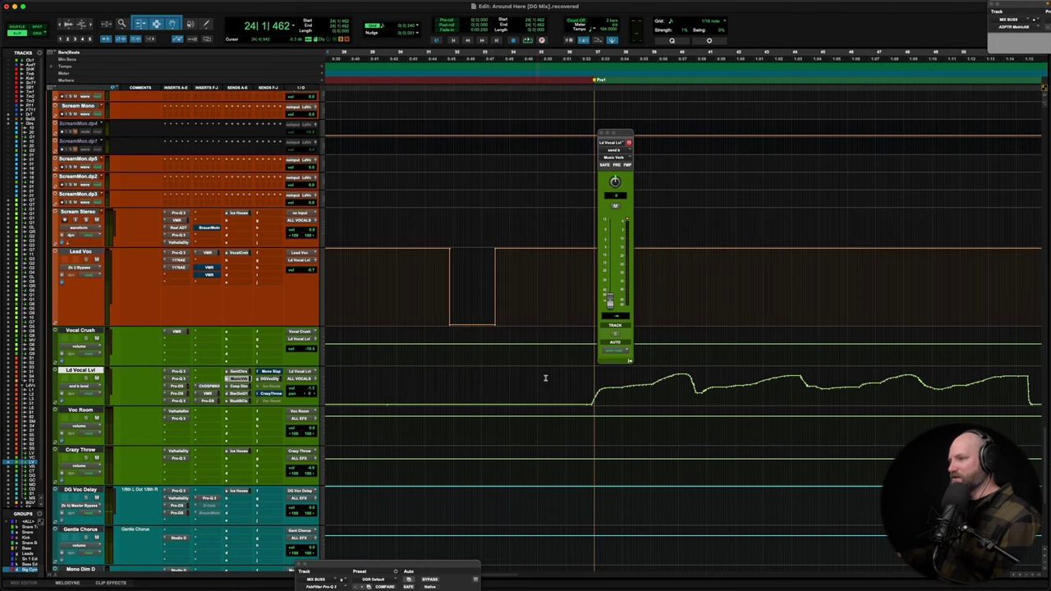
scroll(573, 380, "right", 4)
key("space")
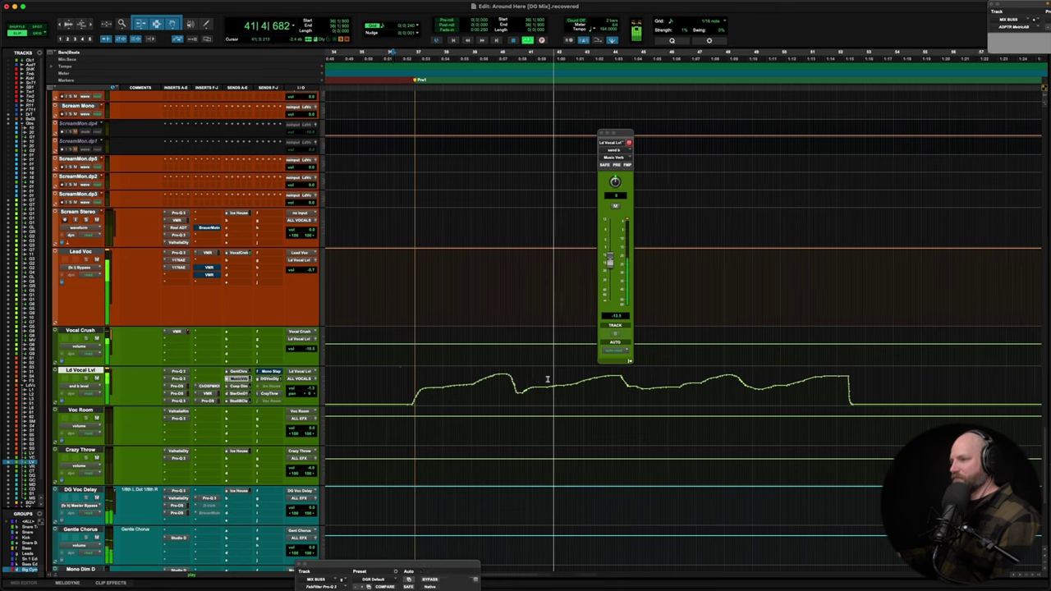
scroll(547, 379, "right", 3)
scroll(547, 380, "down", 5)
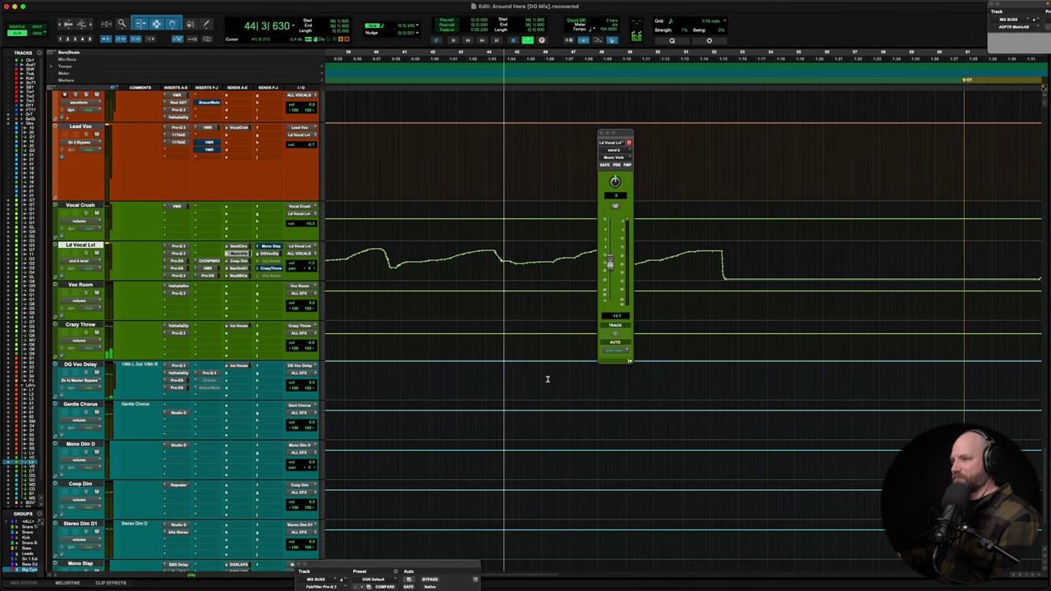
scroll(547, 379, "right", 3)
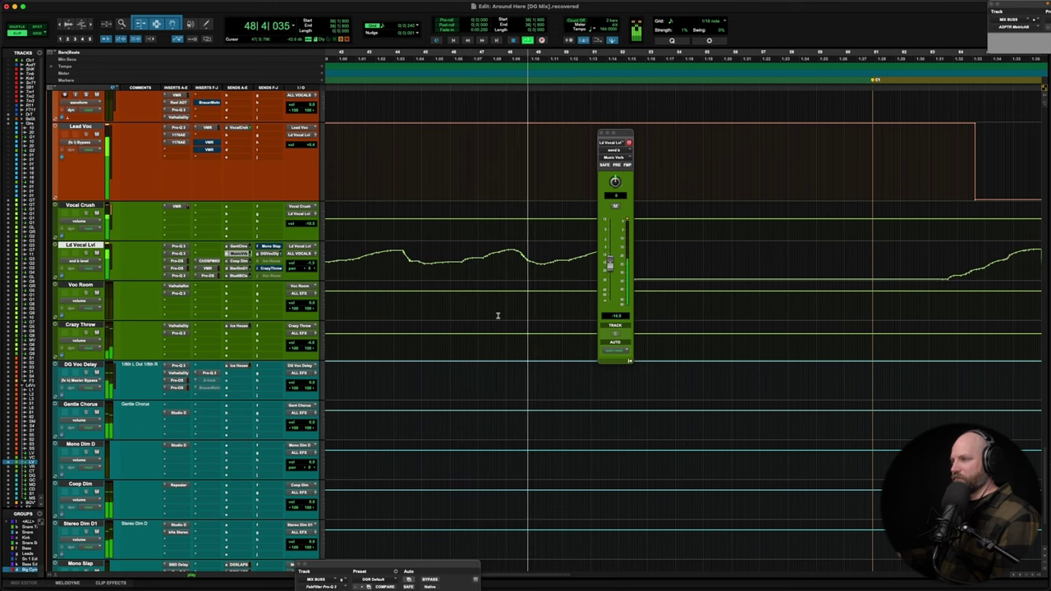
scroll(498, 316, "right", 1)
scroll(498, 315, "right", 3)
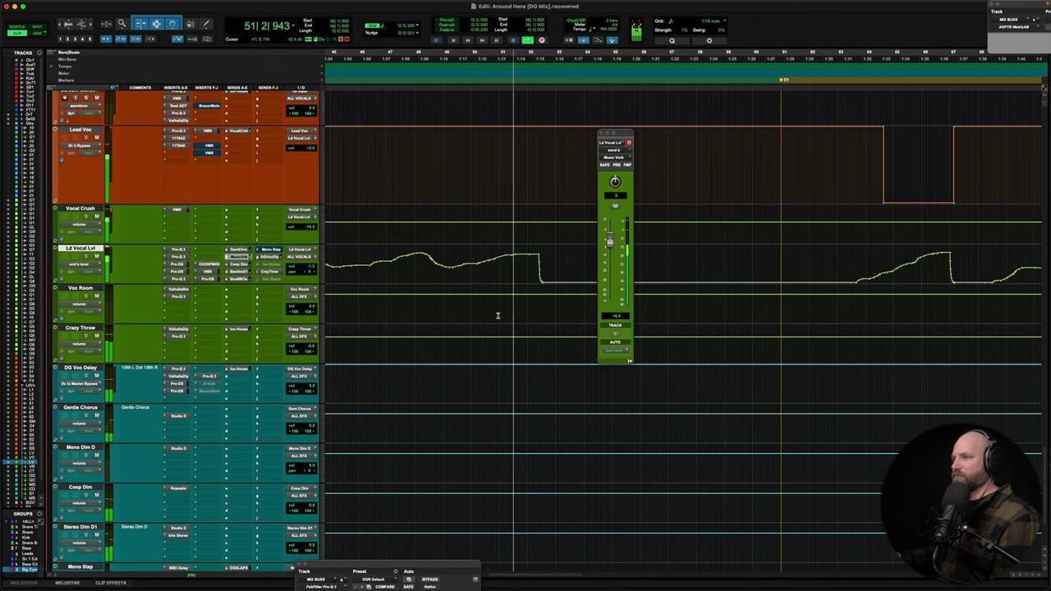
key("space")
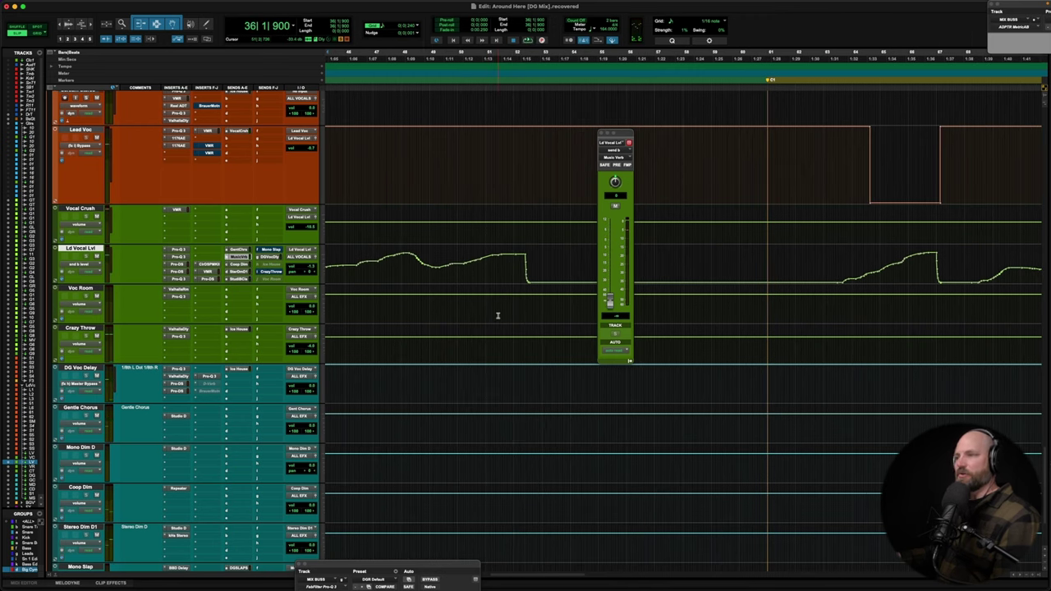
scroll(498, 315, "right", 2)
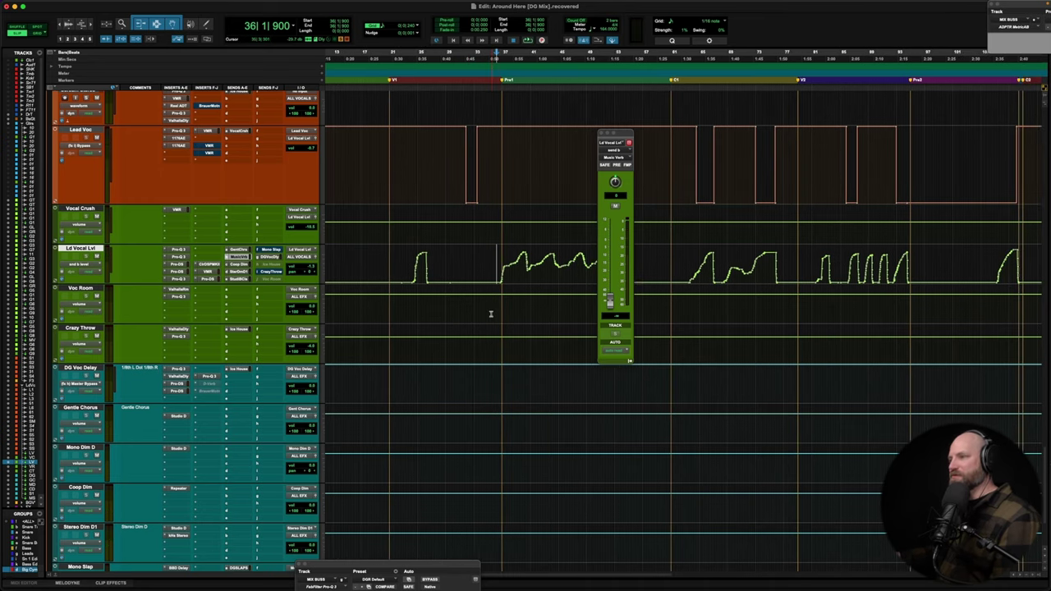
scroll(250, 303, "up", 10)
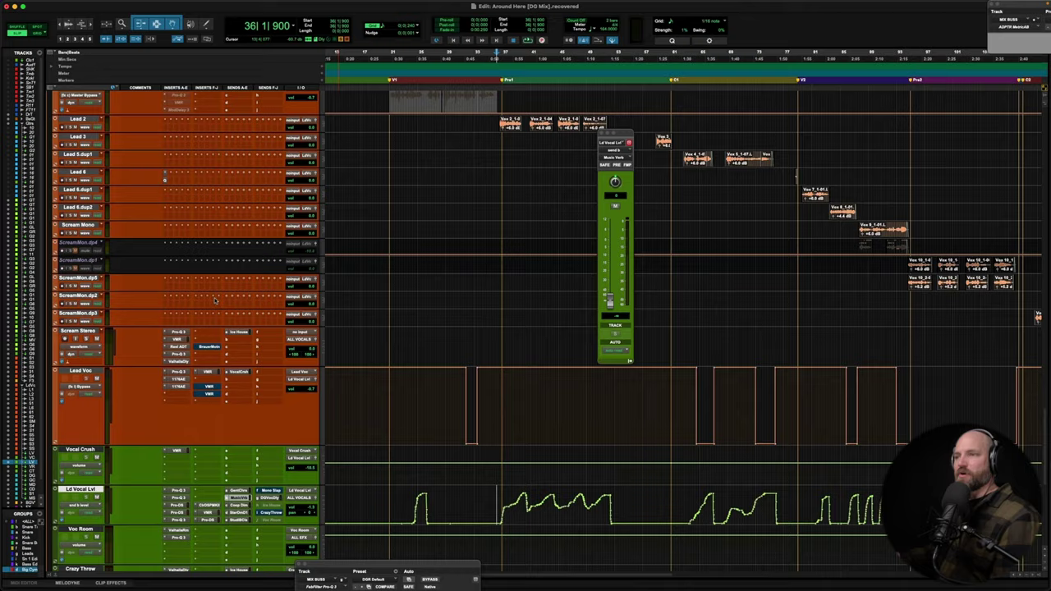
scroll(215, 301, "up", 6)
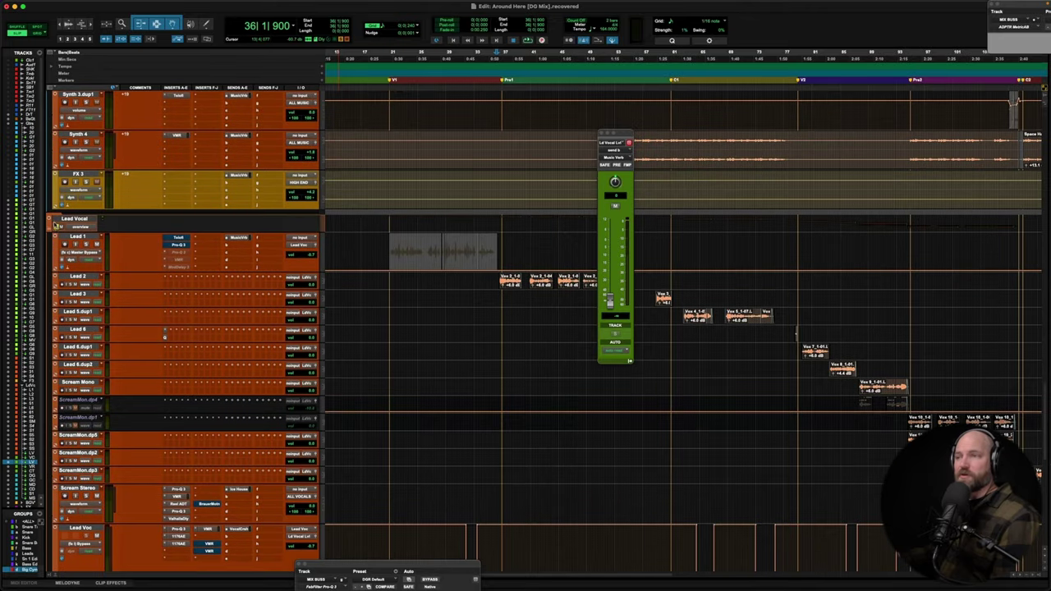
scroll(211, 310, "down", 3)
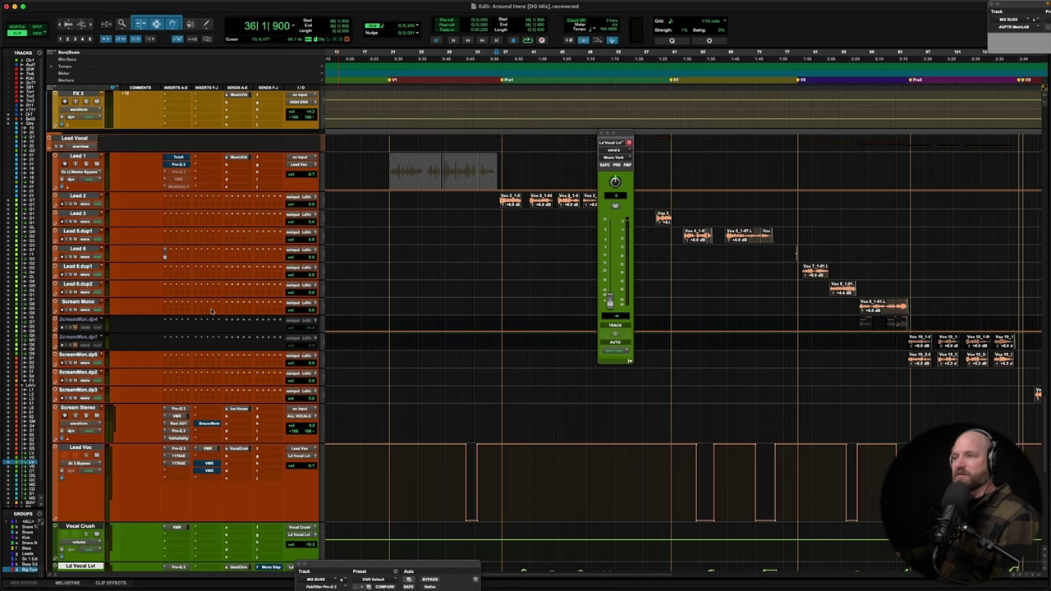
scroll(428, 360, "down", 10)
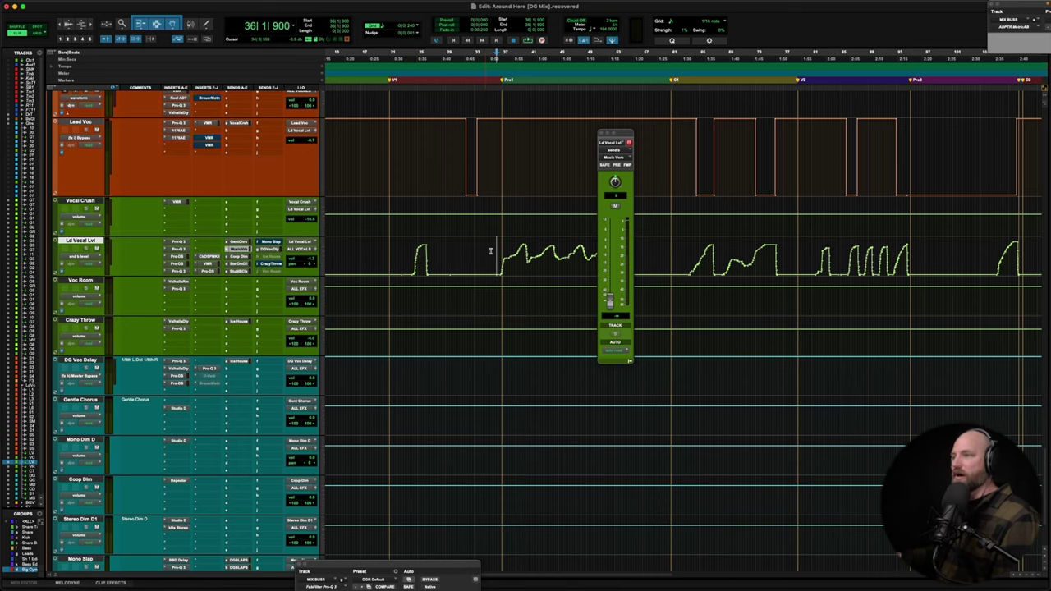
Zoom out to the full session, expand the Mix Buss folder, and open ALL VOCALS' Pro-Q 3 EQ
key("alt+a")
left_click(49, 517)
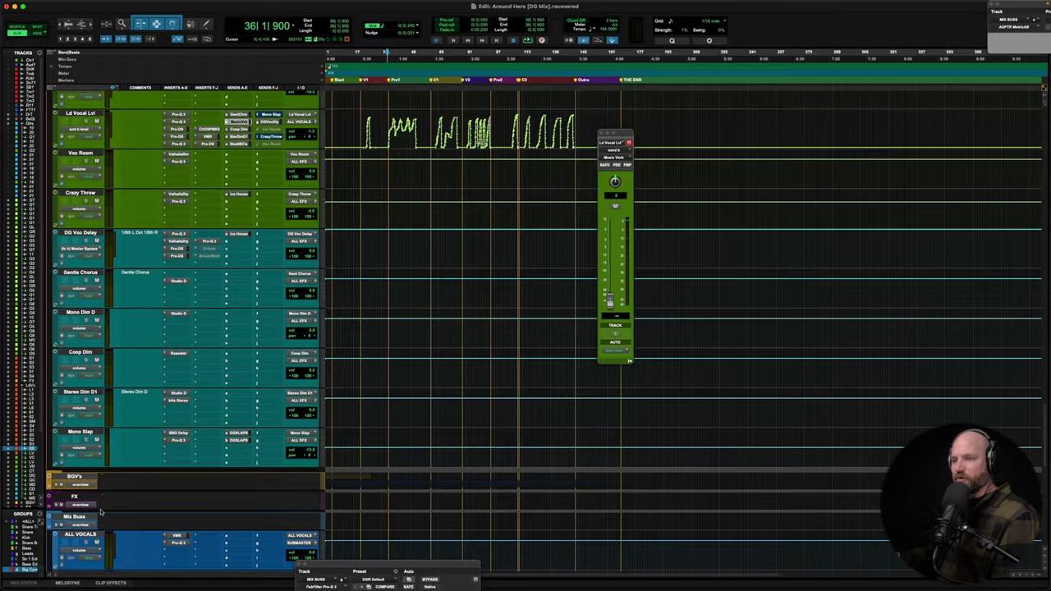
scroll(185, 347, "down", 5)
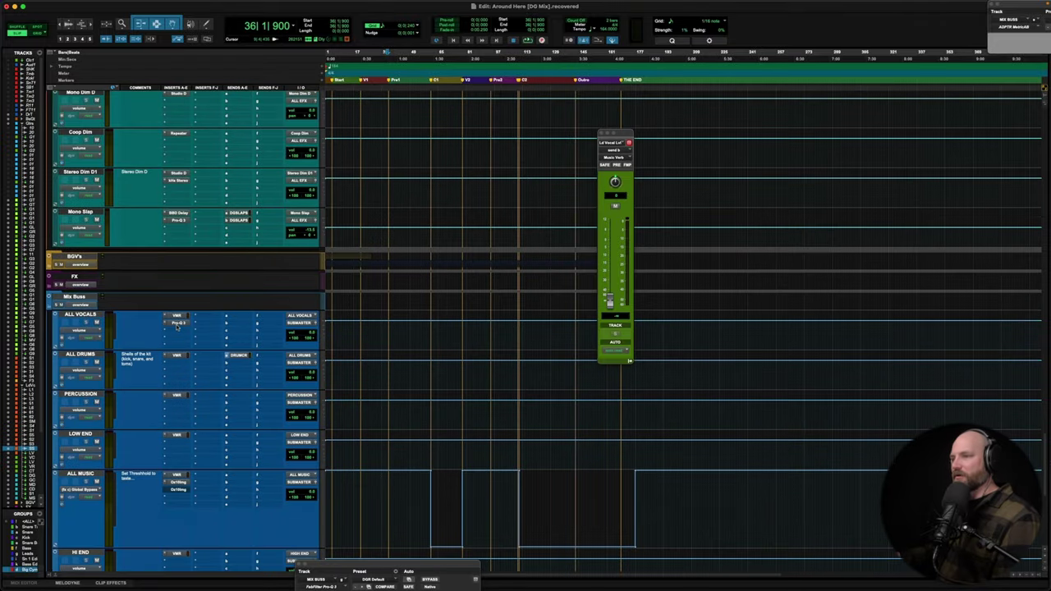
left_click(177, 324)
left_click_drag(527, 301, 492, 229)
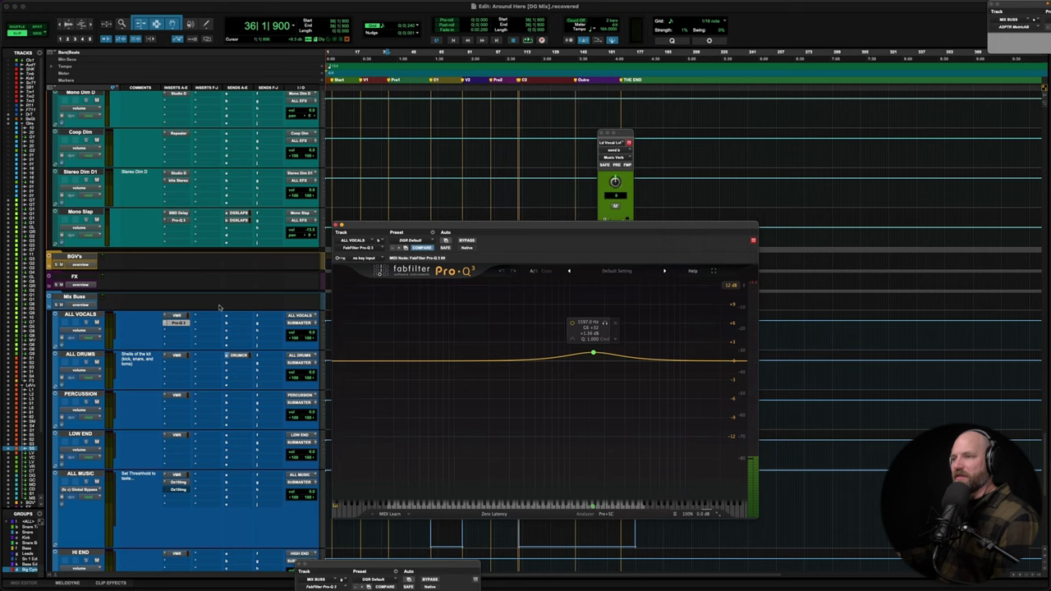
Audition the song through ALL VOCALS' Virtual Mix Rack, then close the rack window
left_click(175, 316)
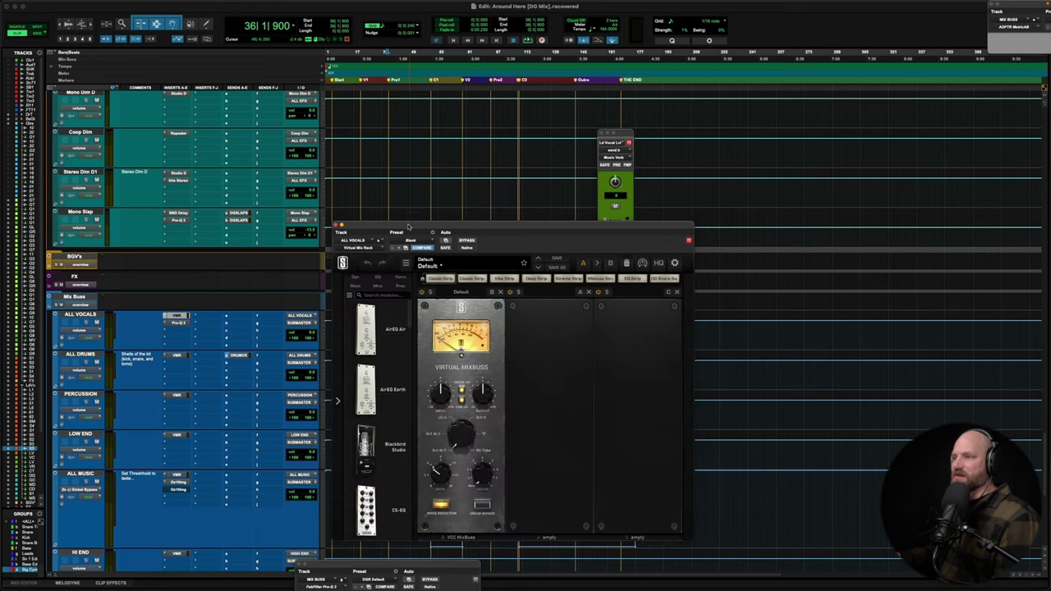
left_click_drag(406, 224, 450, 92)
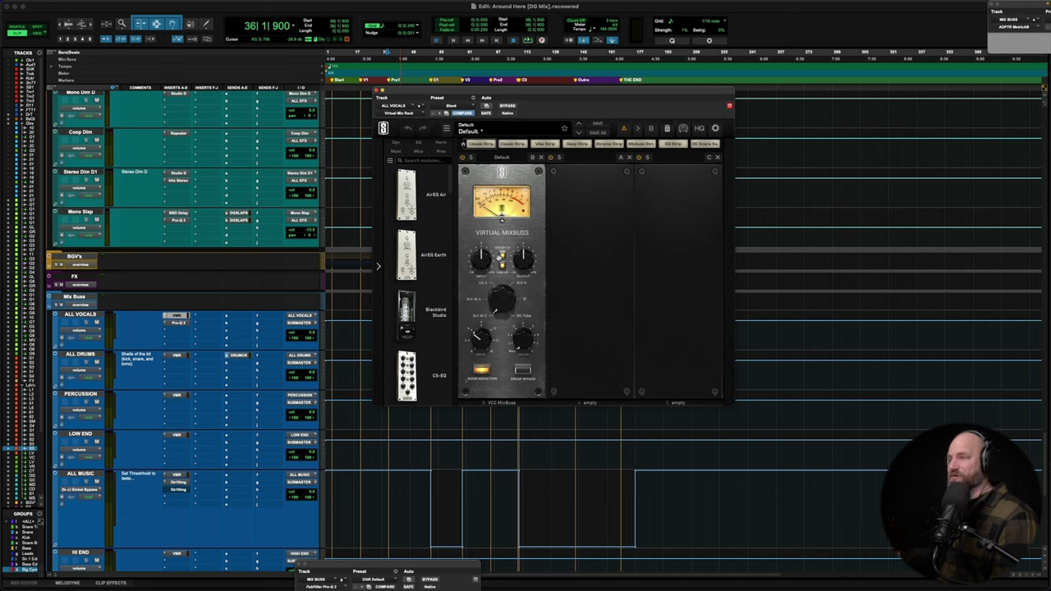
key("space")
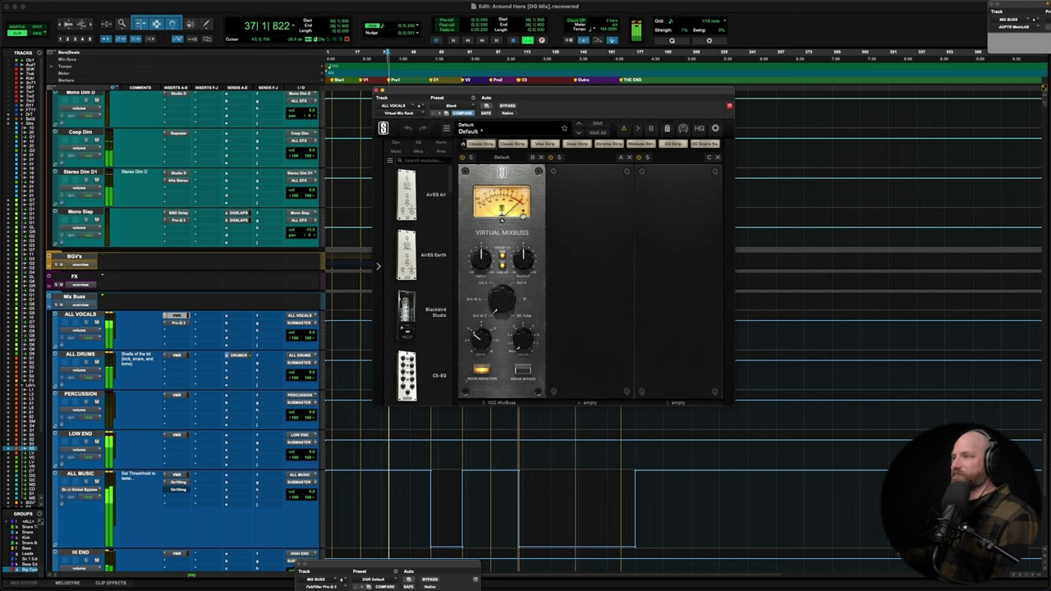
key("space")
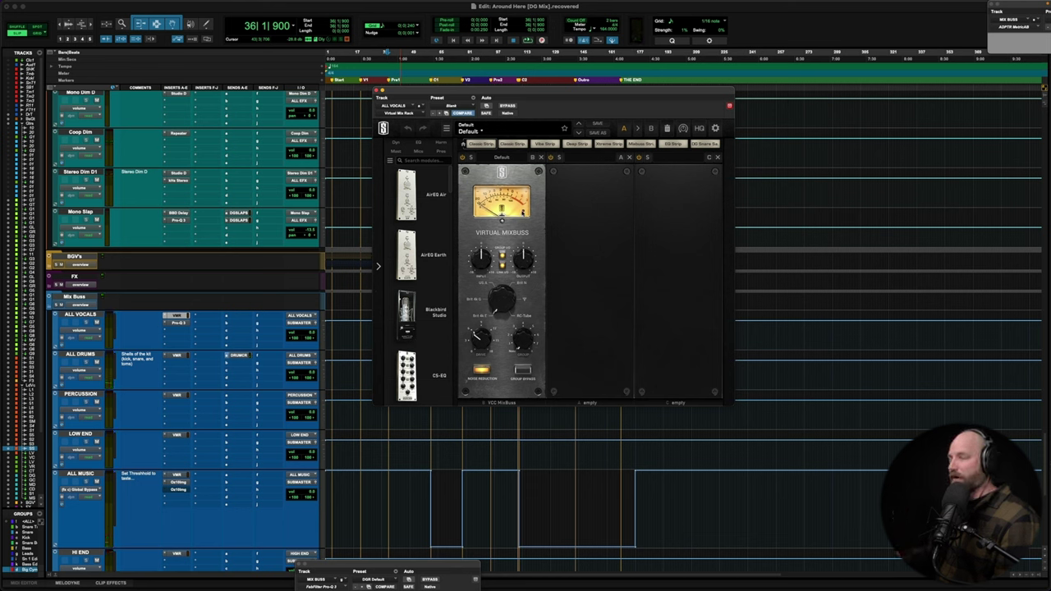
left_click(376, 90)
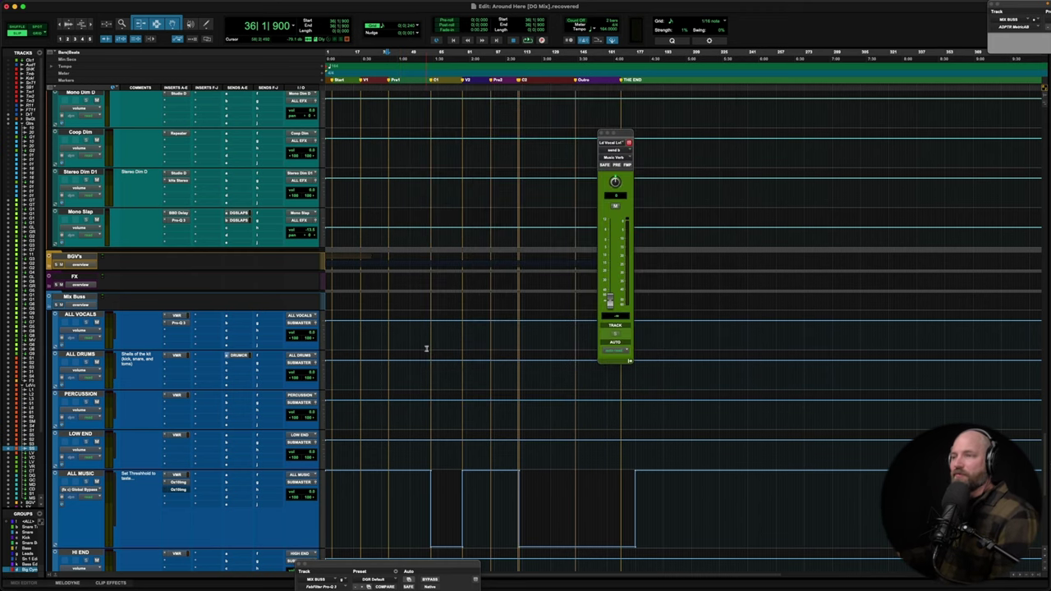
scroll(426, 348, "up", 1)
scroll(427, 348, "down", 10)
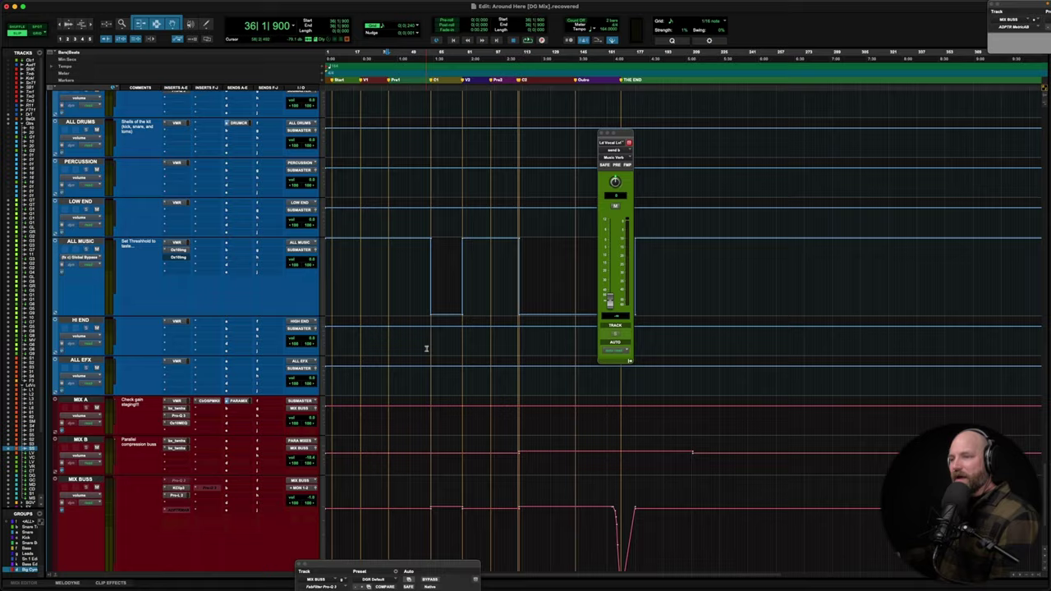
scroll(427, 348, "up", 10)
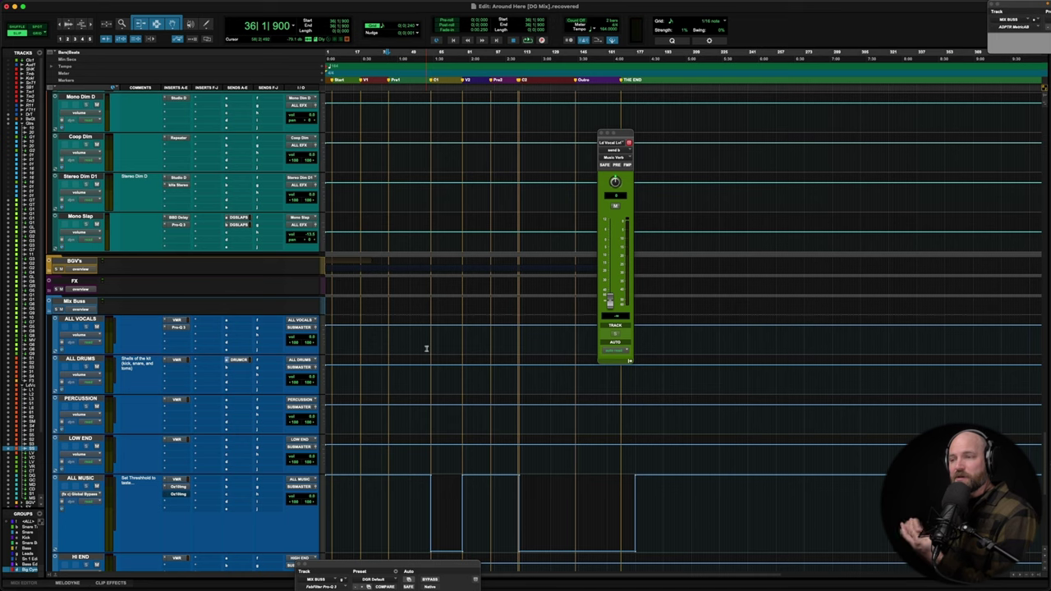
scroll(426, 348, "down", 9)
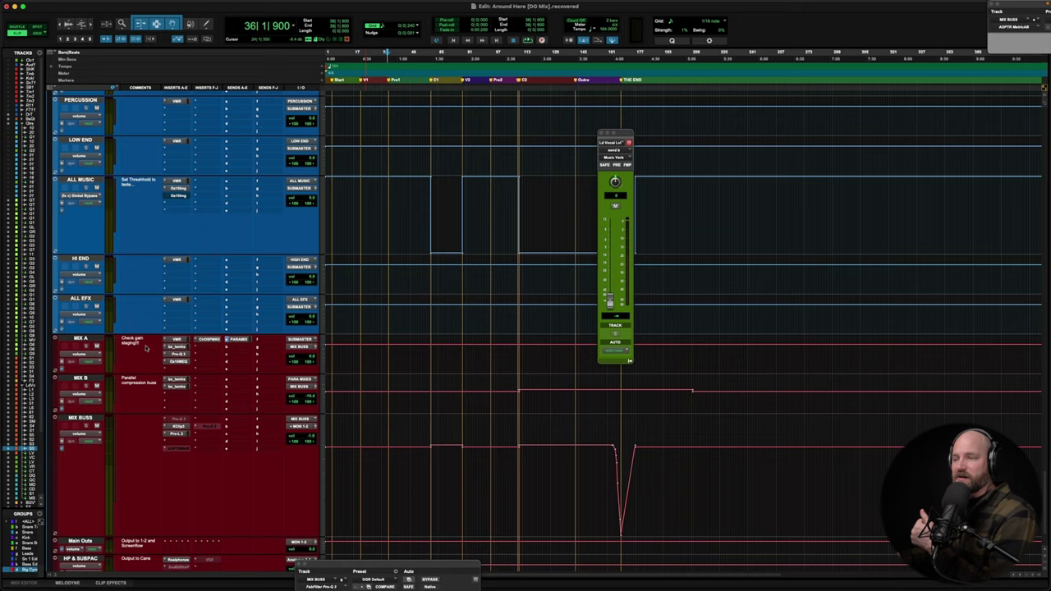
scroll(146, 348, "down", 1)
scroll(141, 334, "down", 4)
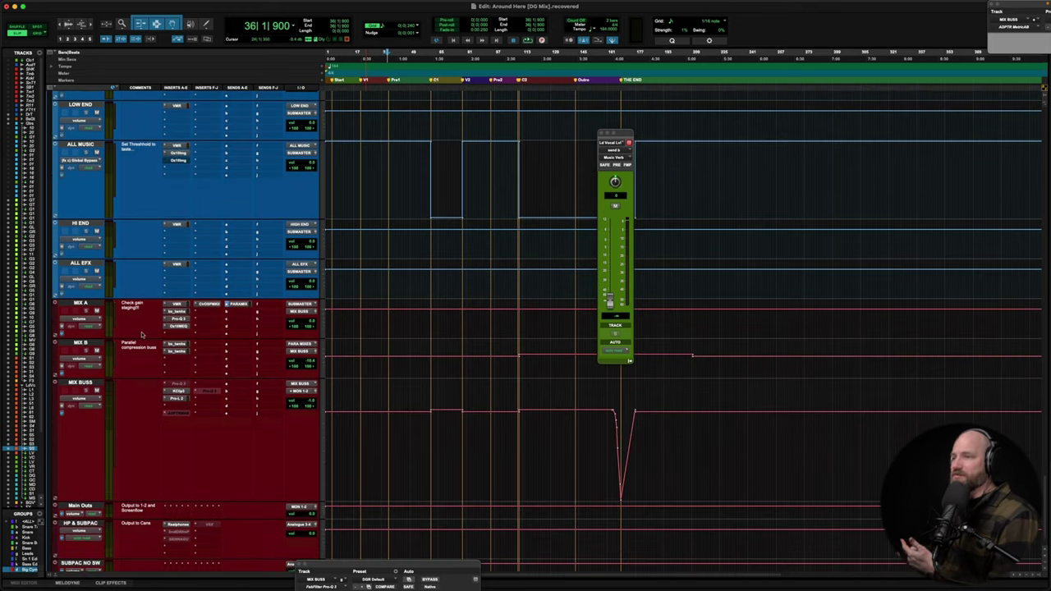
scroll(141, 333, "down", 2)
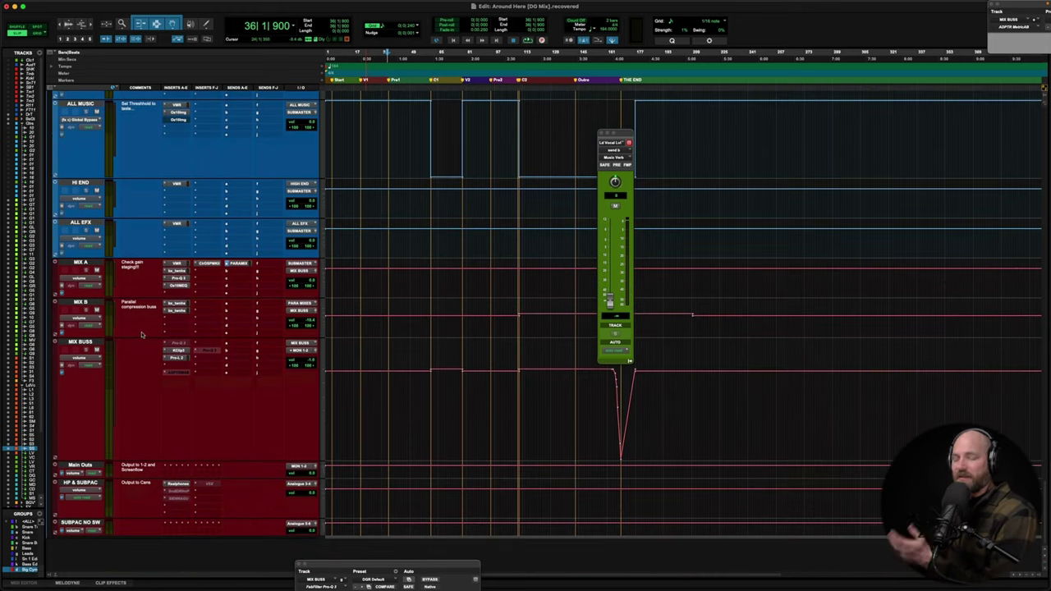